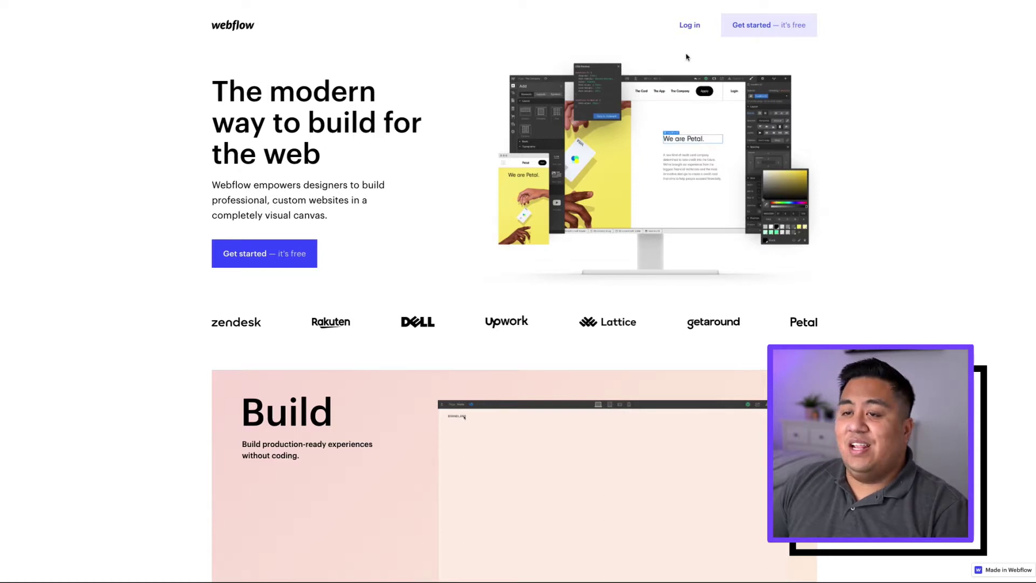
# Log in to the Webflow account with the prefilled credentials
pyautogui.click(684, 27)
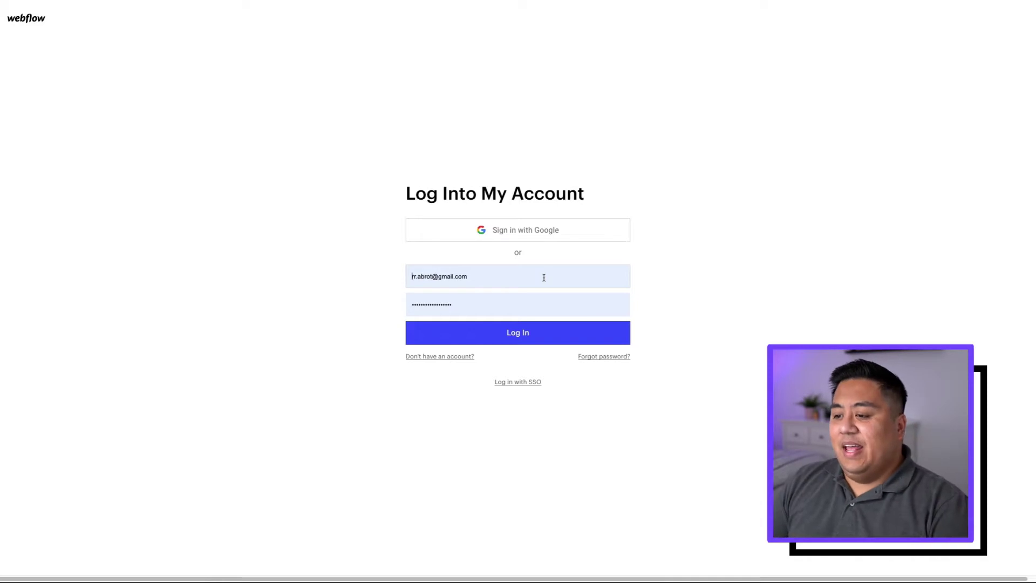
pyautogui.click(529, 337)
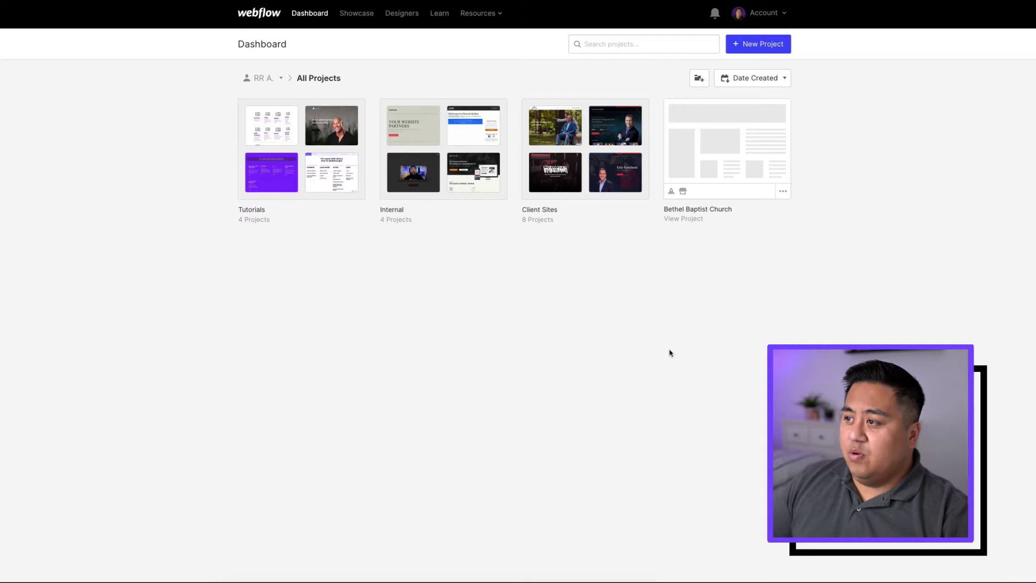
# Create a new project from the Blank Site preset, named "Finsweet CMS Library for Webflow"
pyautogui.click(760, 51)
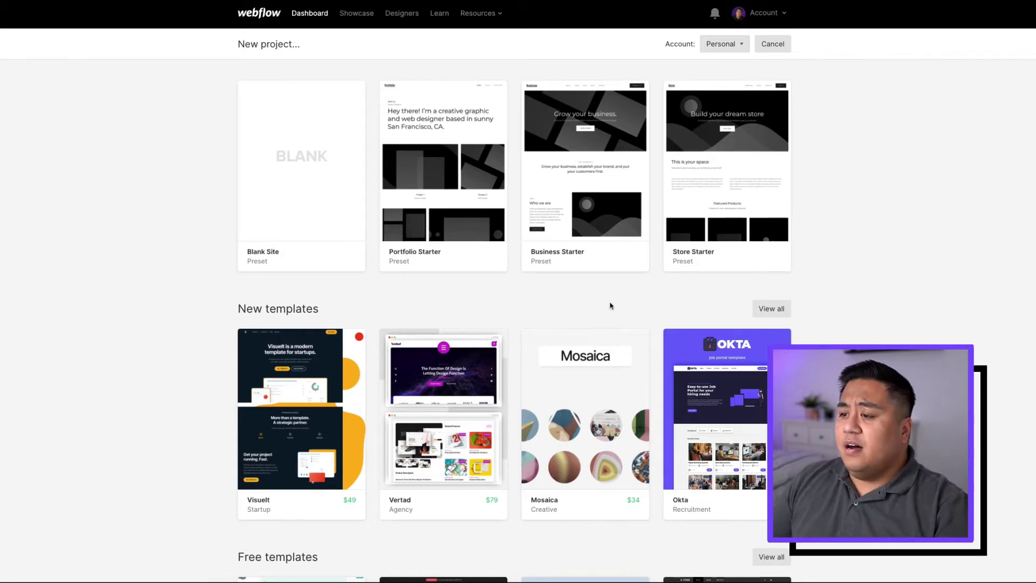
pyautogui.moveTo(489, 250)
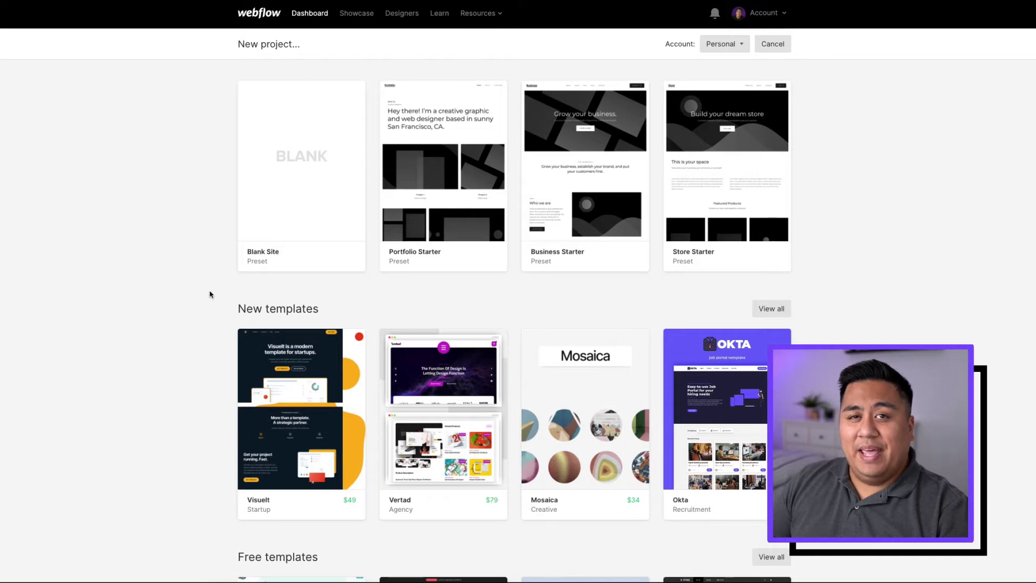
pyautogui.moveTo(291, 175)
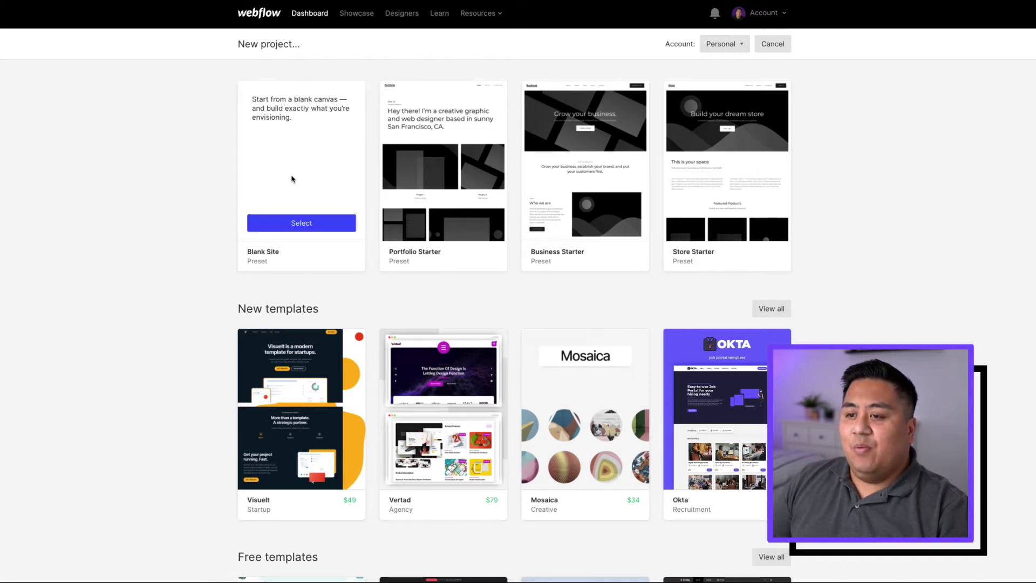
pyautogui.click(302, 223)
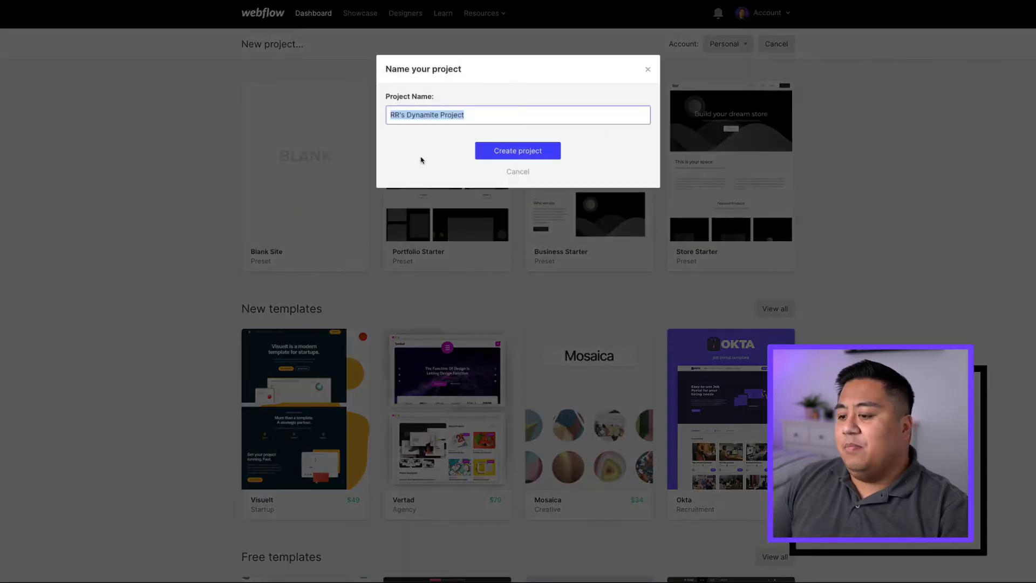
pyautogui.write('Finsweet CMS Library for Webflow')
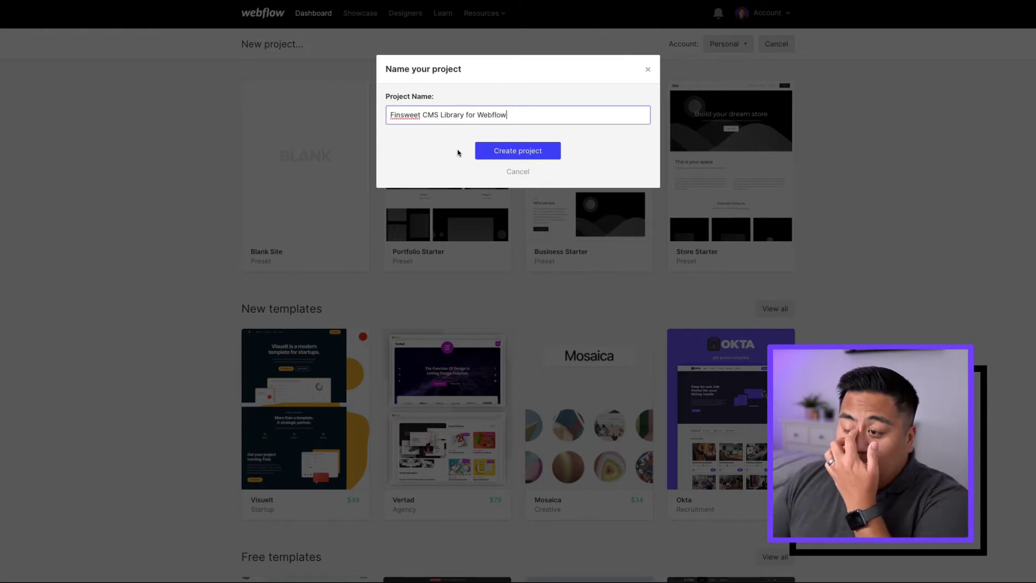
pyautogui.click(491, 155)
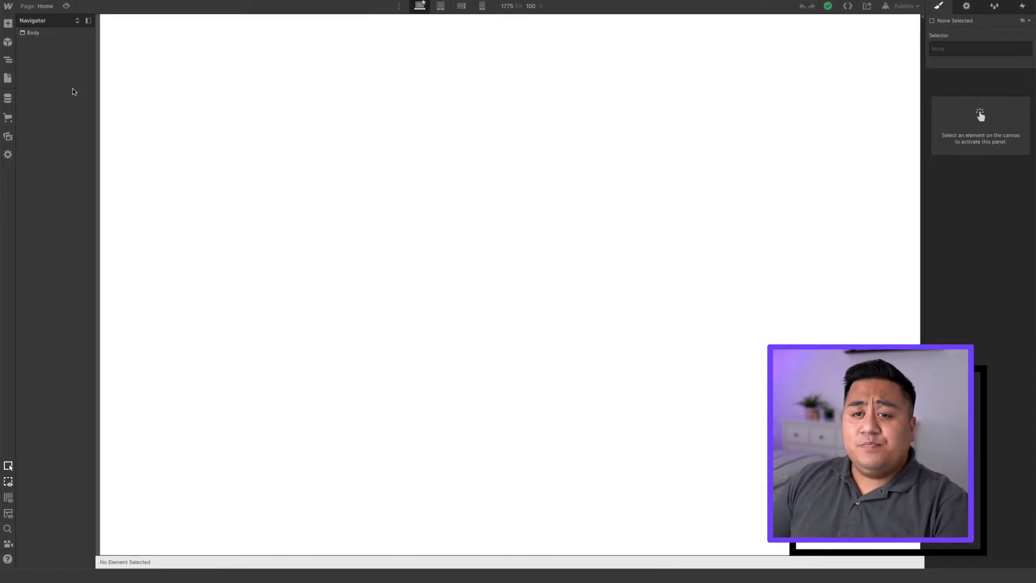
pyautogui.click(8, 23)
pyautogui.press('z')
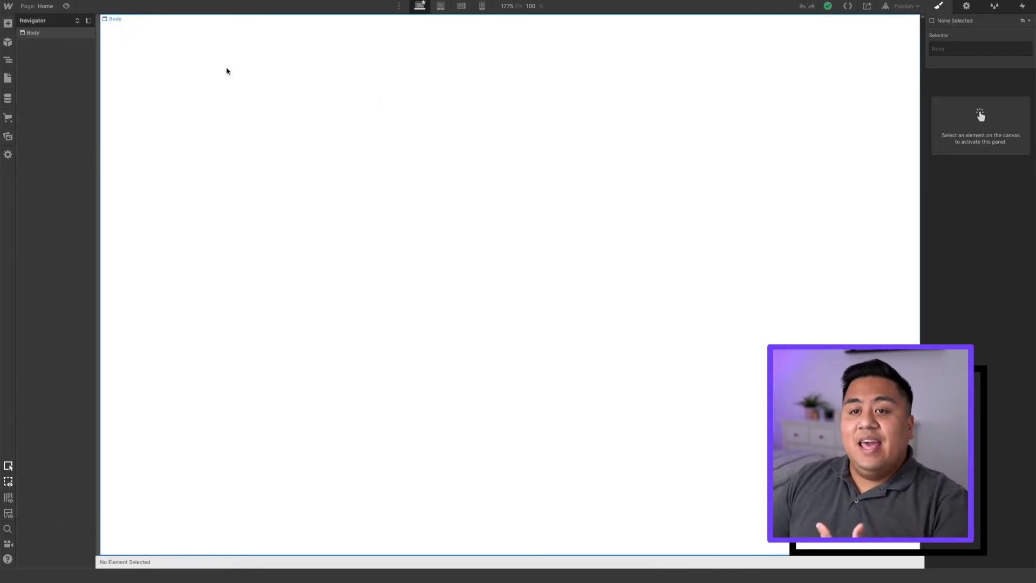
pyautogui.click(43, 35)
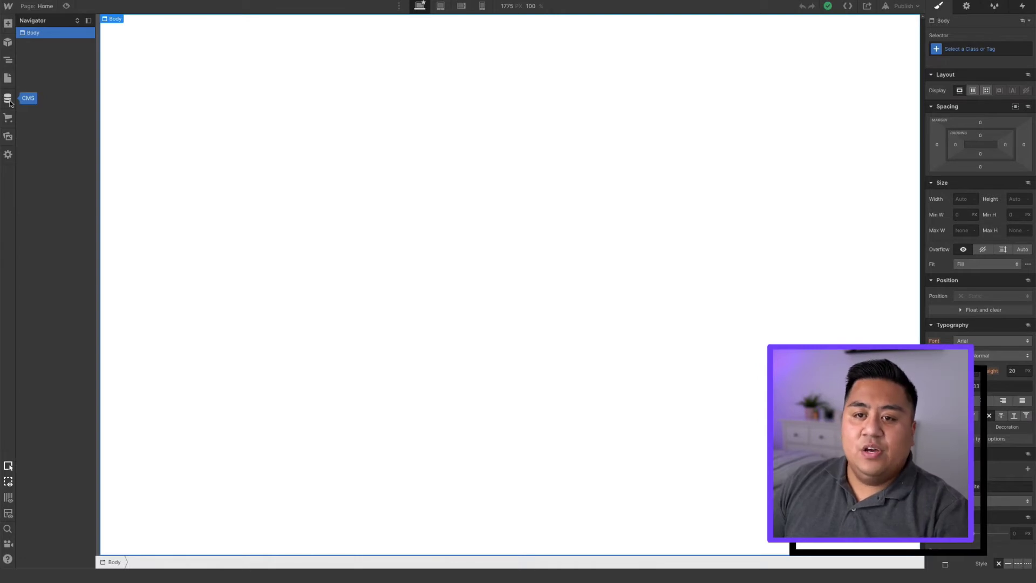
# Start a new CMS collection and name it "Finsweet Products for Webflow"
pyautogui.click(8, 99)
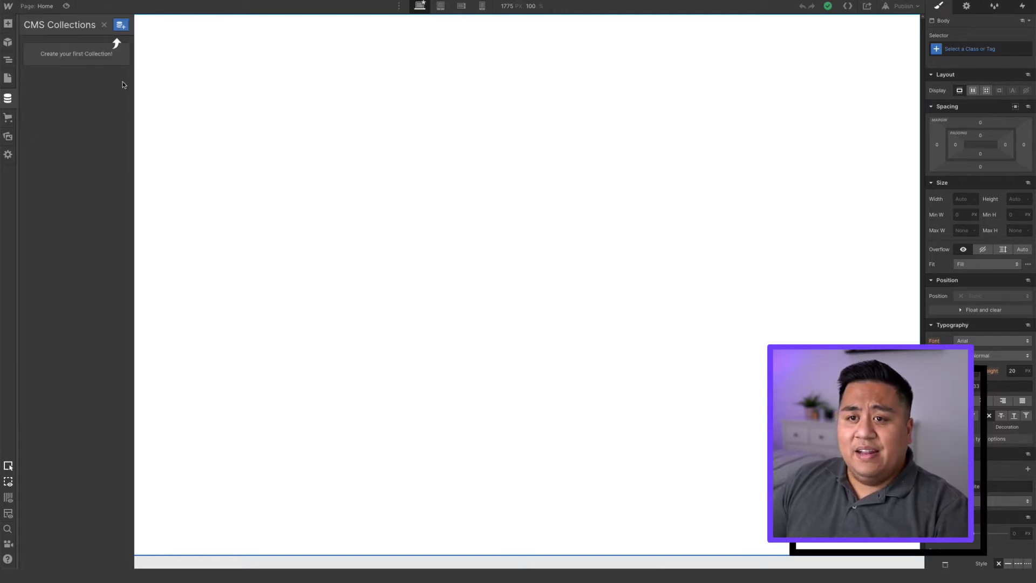
pyautogui.click(120, 27)
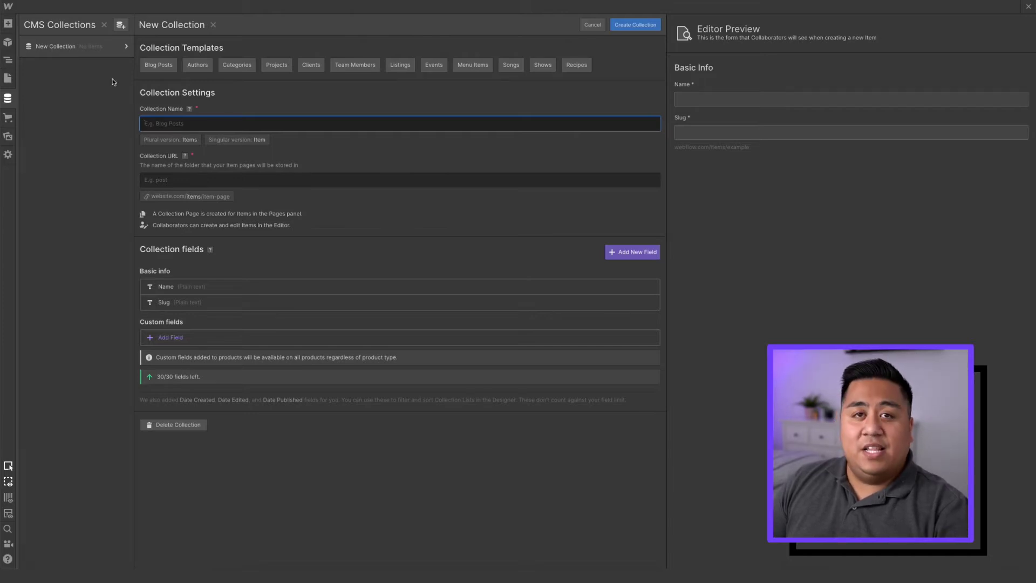
pyautogui.write('F')
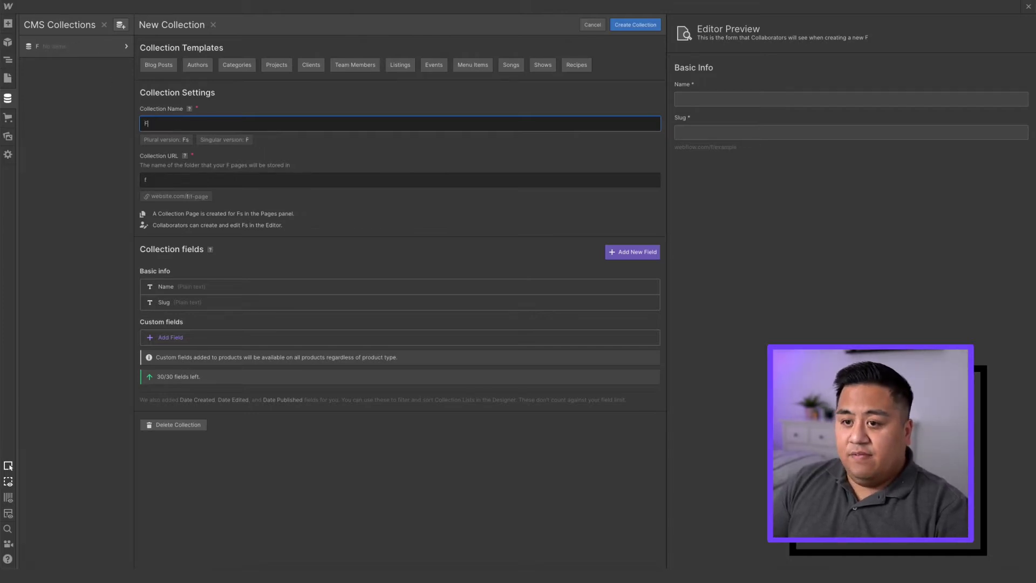
pyautogui.write('insweet')
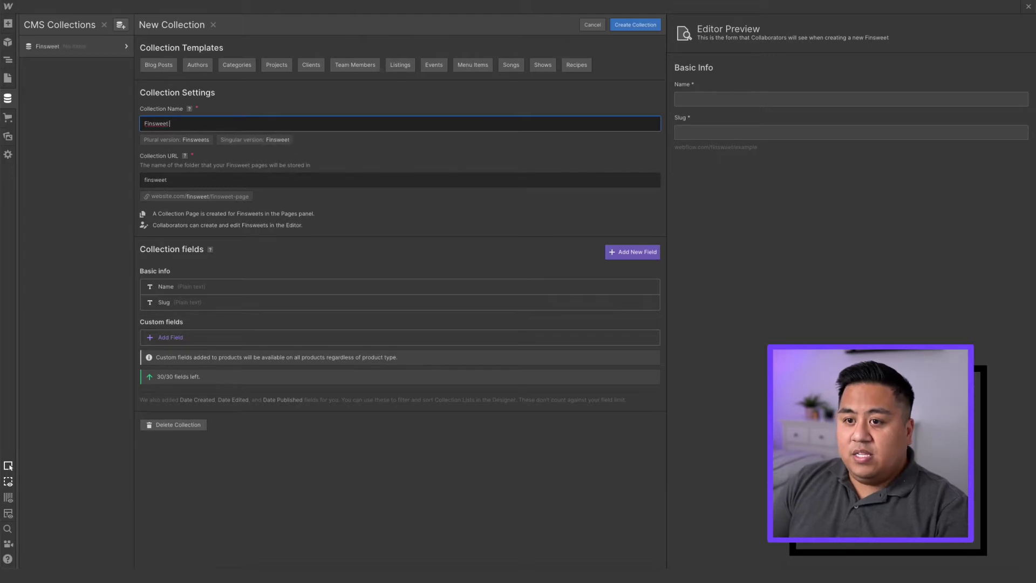
pyautogui.write(' Products for Webflo')
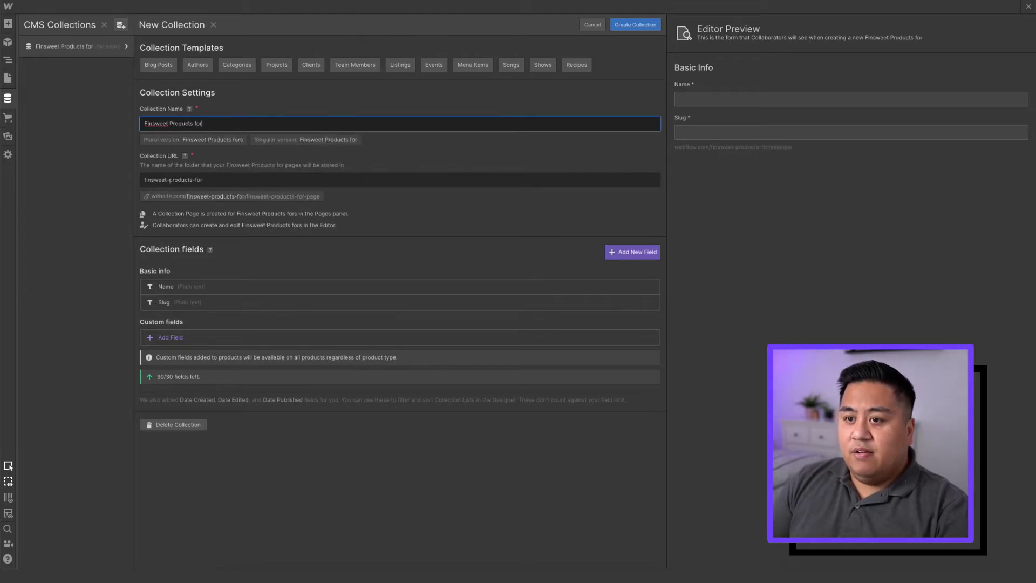
pyautogui.write('w')
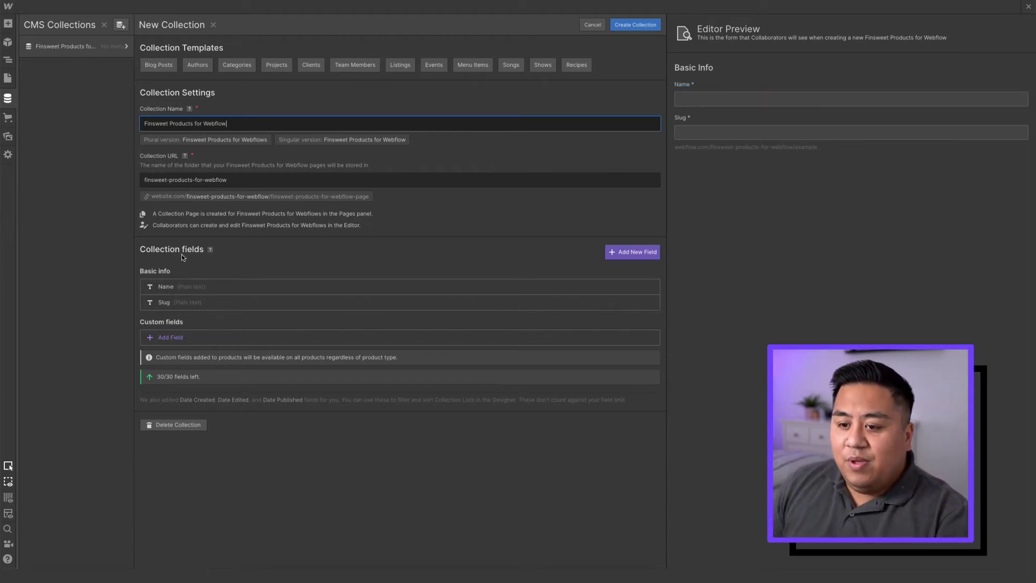
# Change the label of the collection's basic Name field to "Title"
pyautogui.click(201, 290)
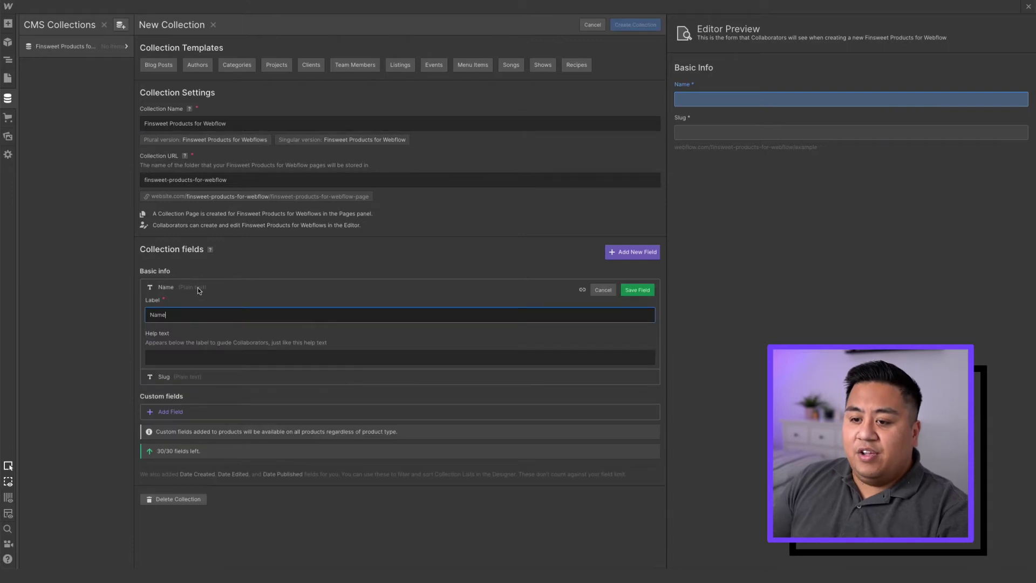
pyautogui.doubleClick(189, 315)
pyautogui.write('T')
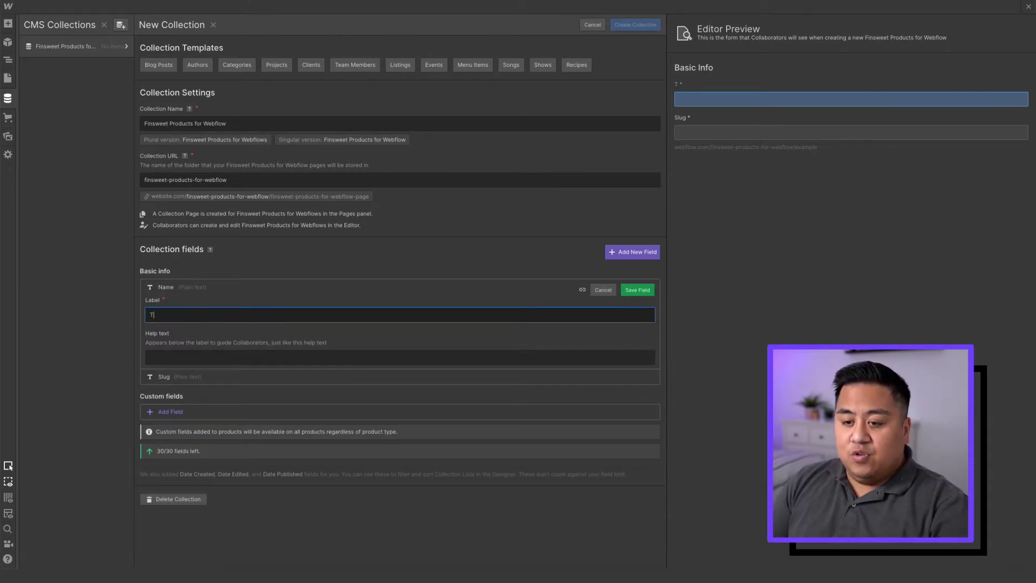
pyautogui.write('itle')
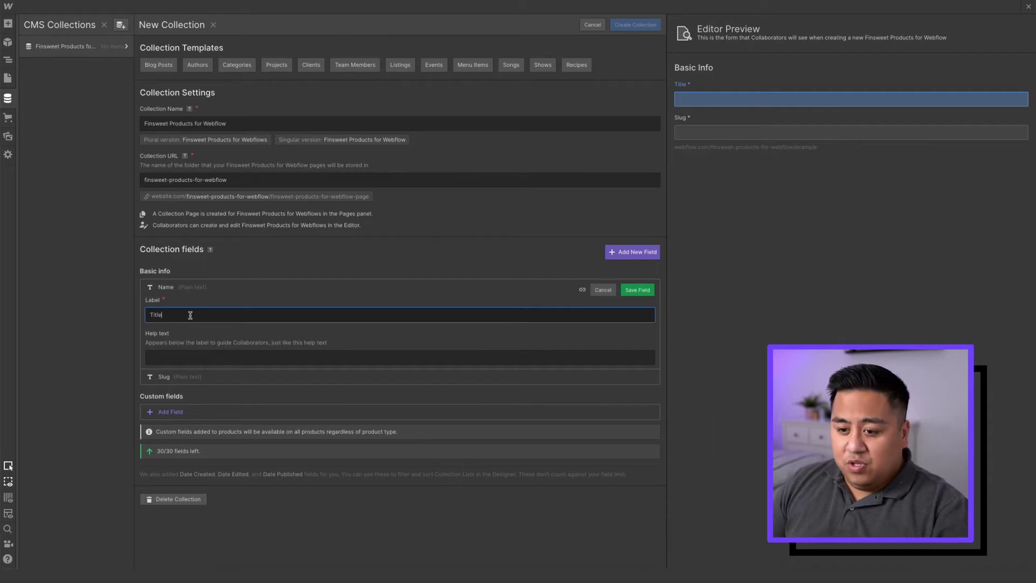
# Set the Title field's help text to "Please input the title of the product" and save the field
pyautogui.click(187, 357)
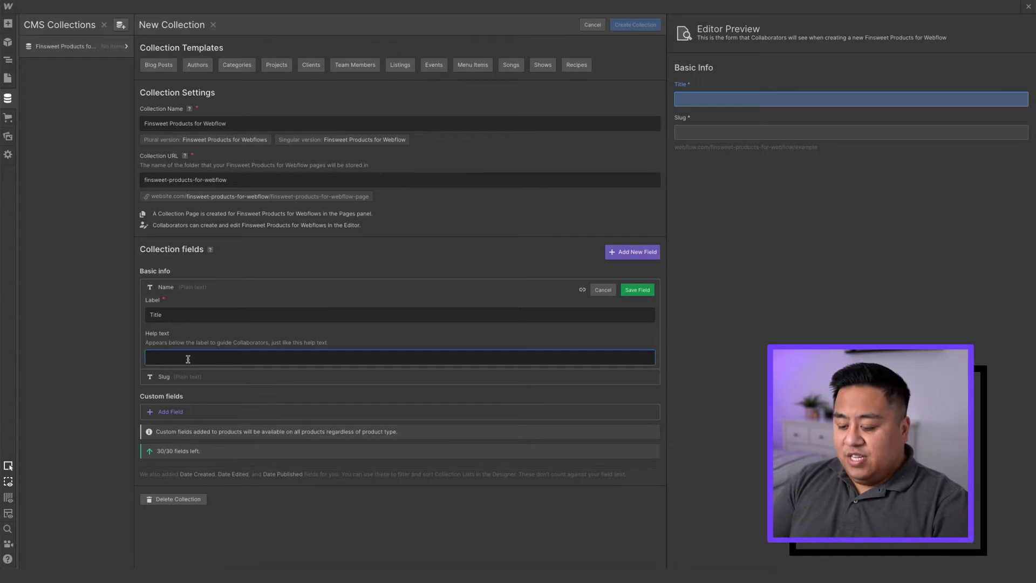
pyautogui.write('This is the')
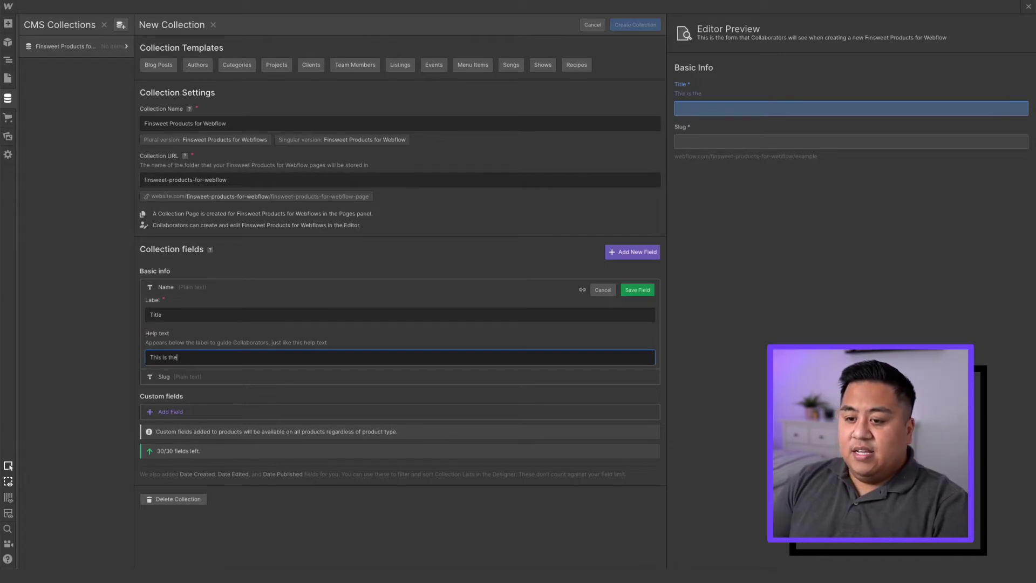
pyautogui.write(' title of the product')
pyautogui.moveTo(177, 358); pyautogui.dragTo(125, 361)
pyautogui.write('Please input the')
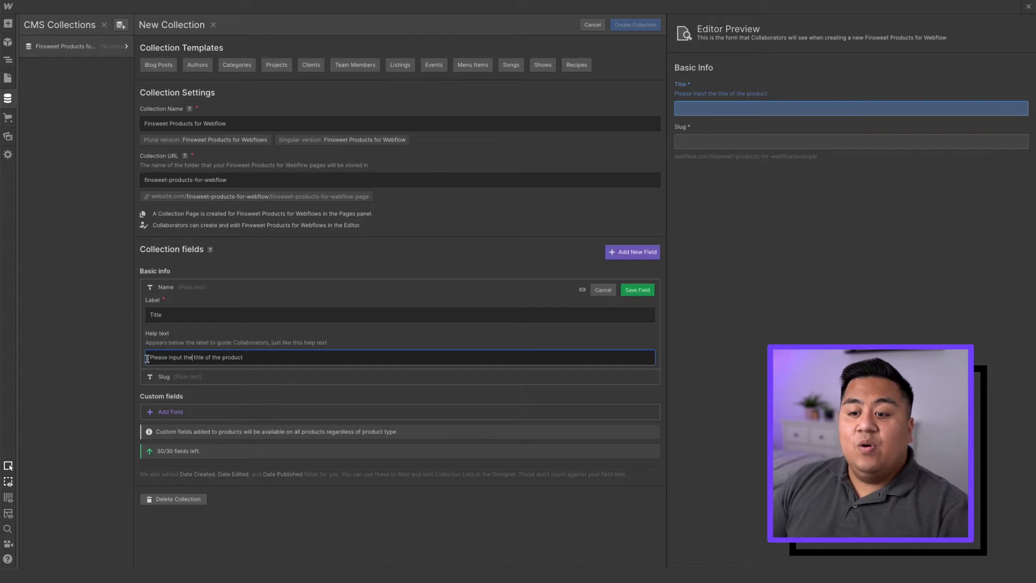
pyautogui.click(267, 359)
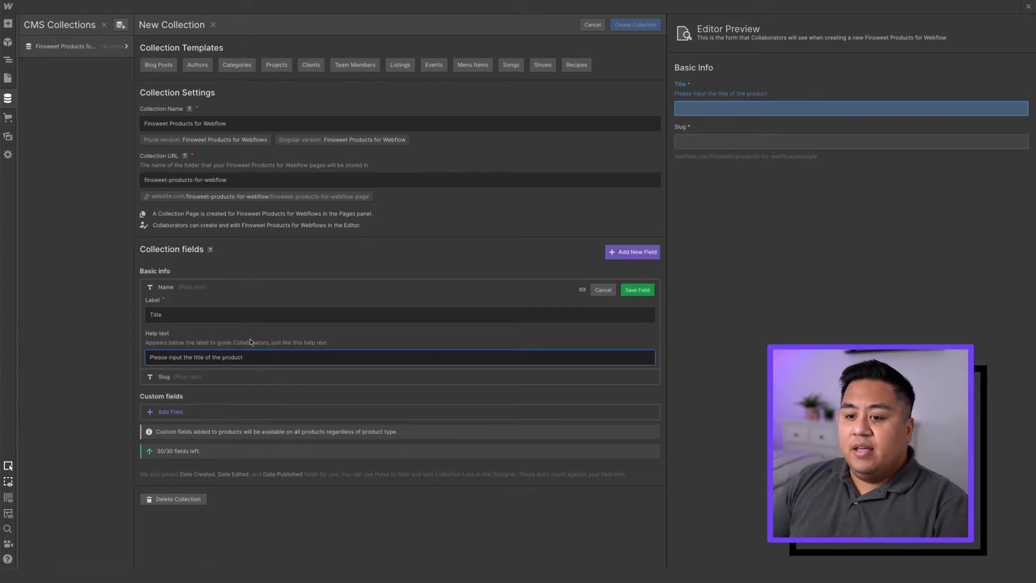
pyautogui.click(637, 289)
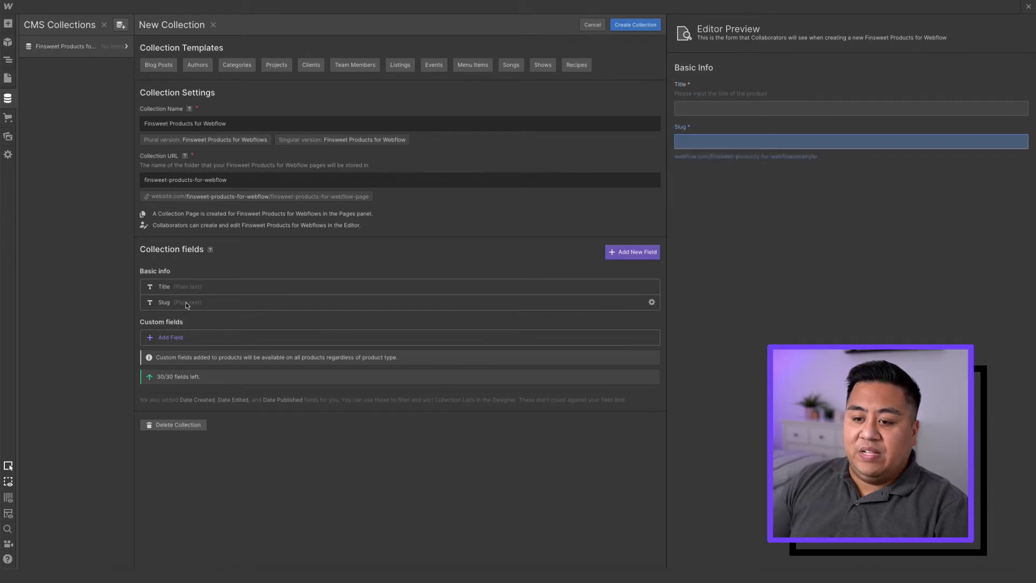
pyautogui.click(166, 303)
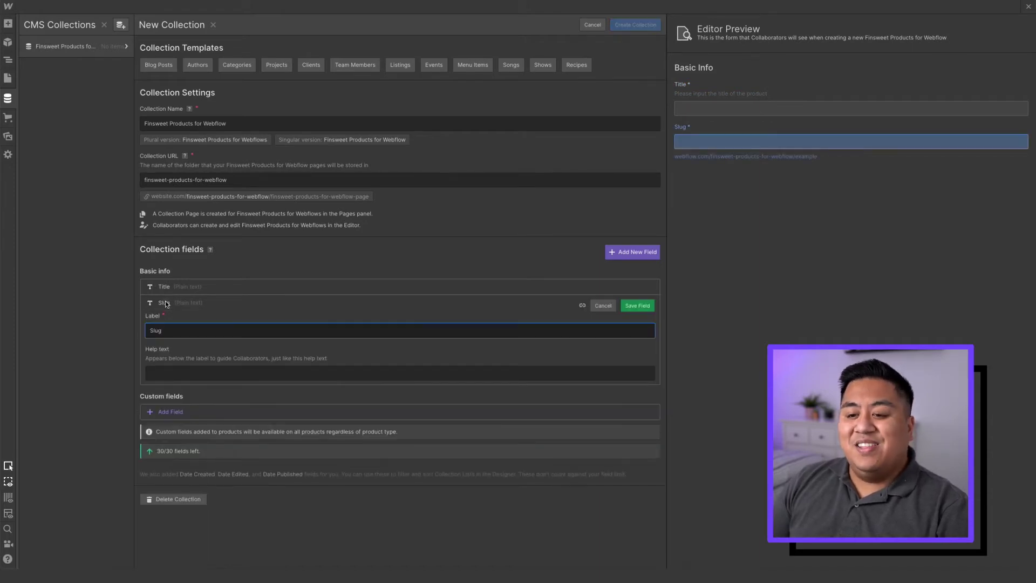
pyautogui.click(627, 306)
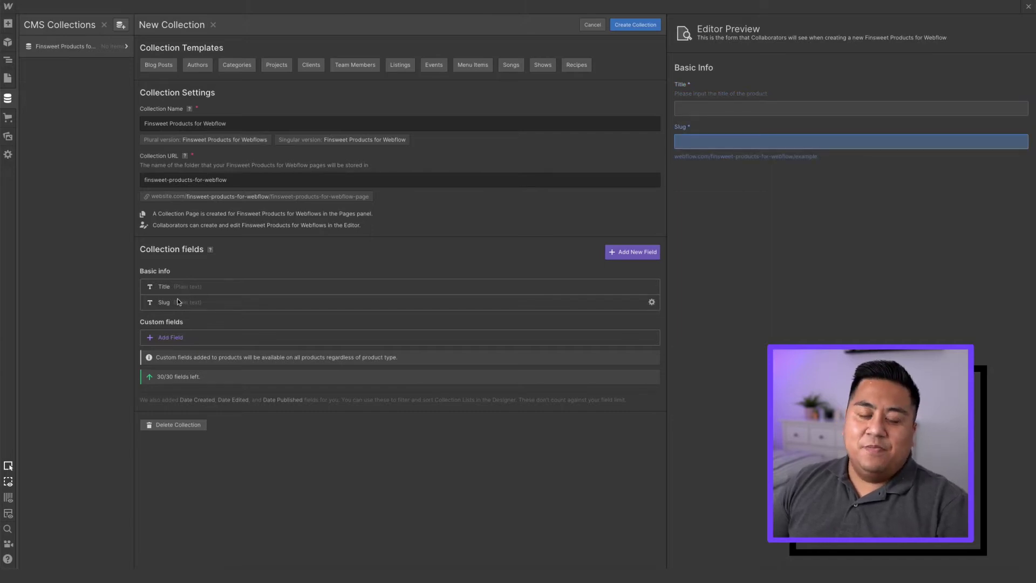
# Add a plain text custom field labelled "Description", set it to multiple line and required, and save it
pyautogui.click(177, 339)
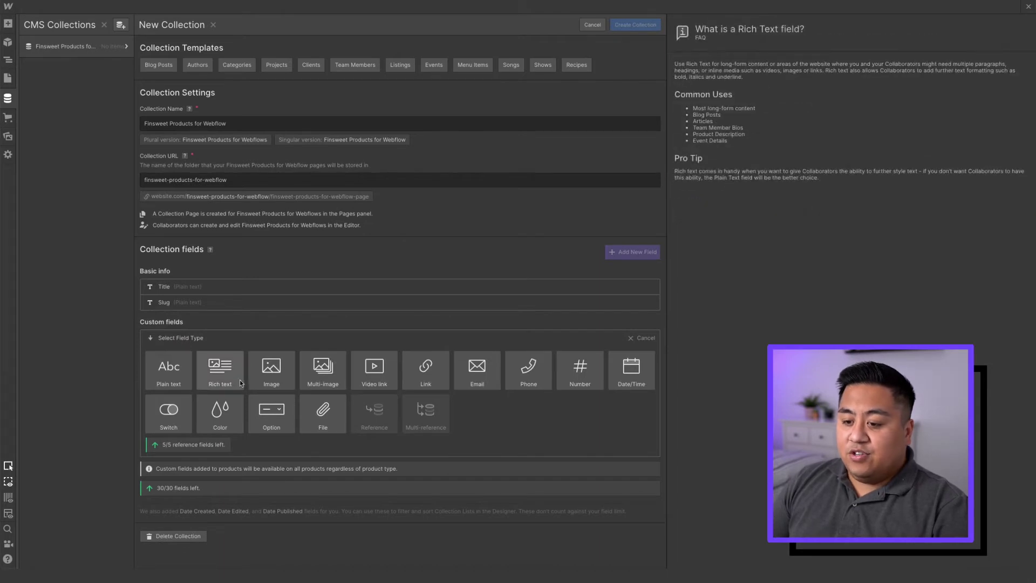
pyautogui.moveTo(238, 380)
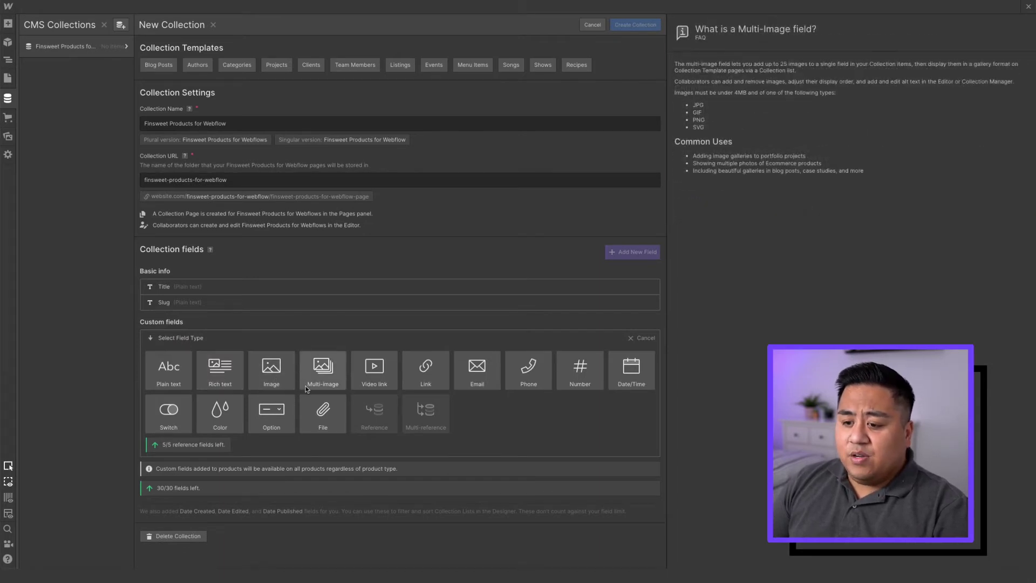
pyautogui.click(176, 376)
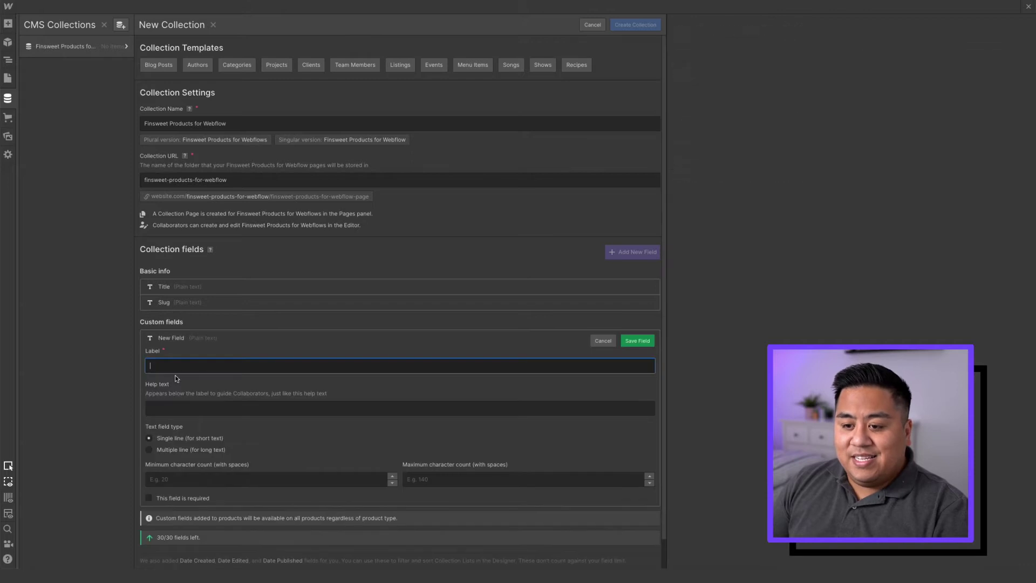
pyautogui.write('Description')
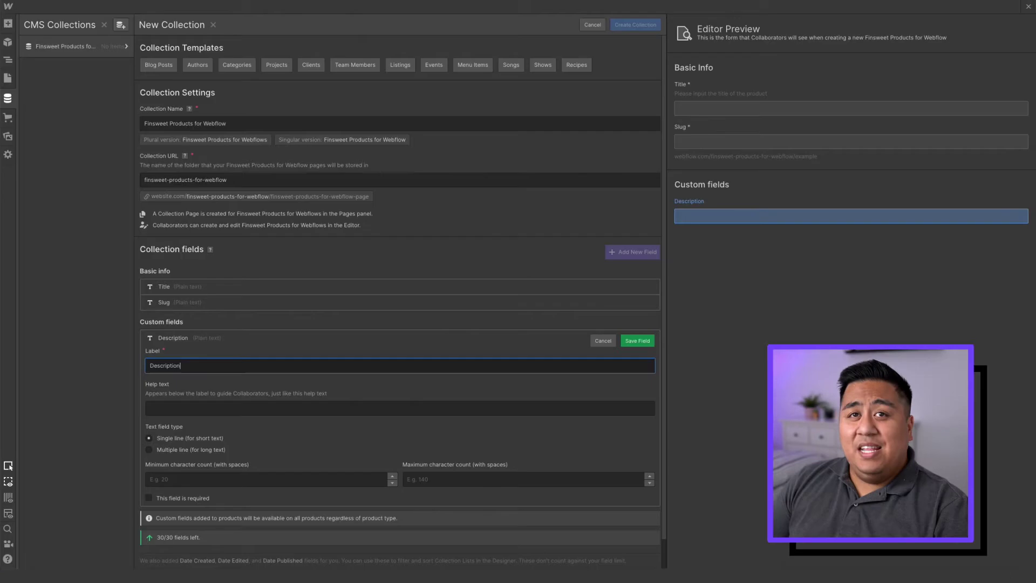
pyautogui.click(181, 450)
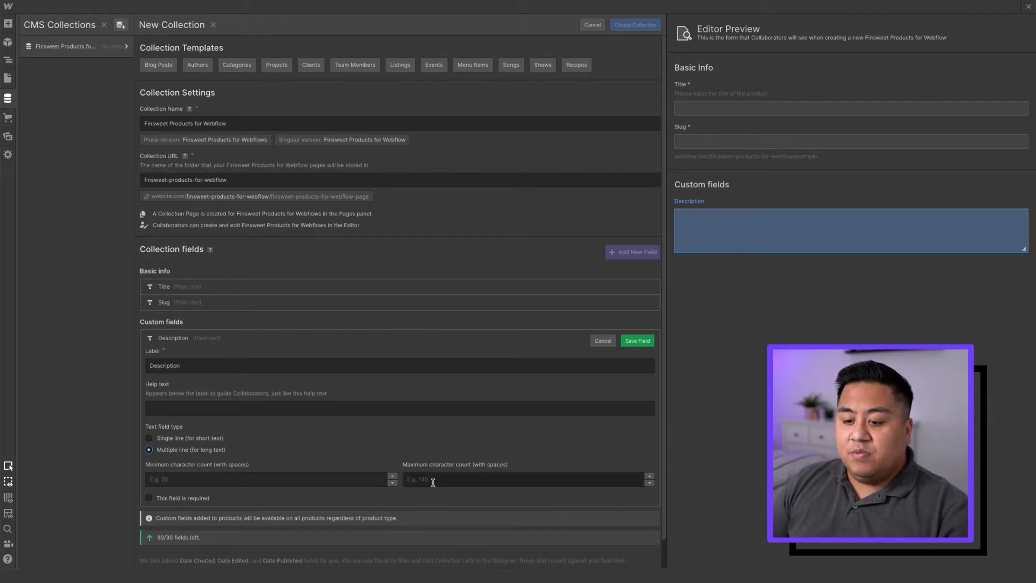
pyautogui.click(149, 498)
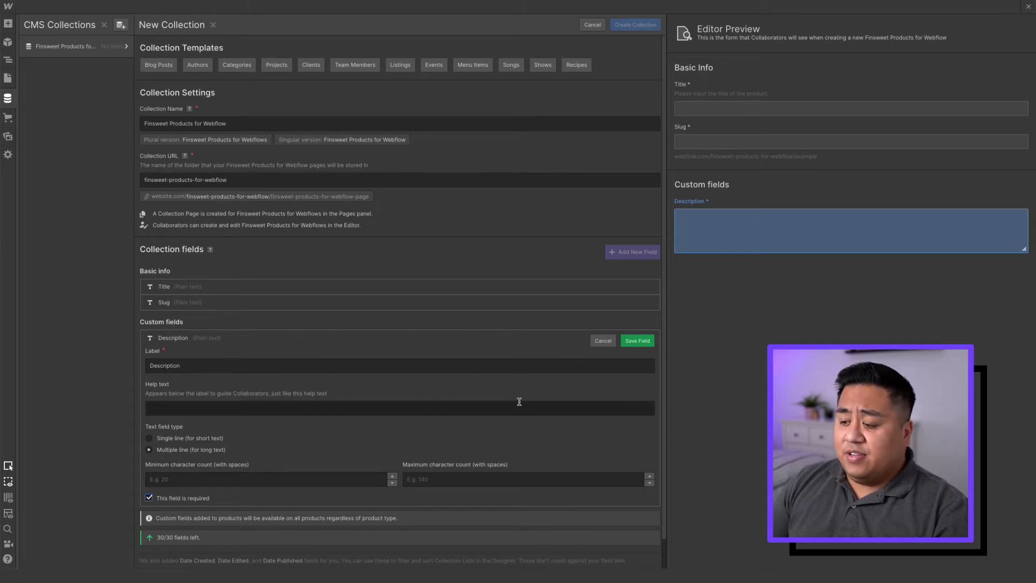
pyautogui.click(636, 342)
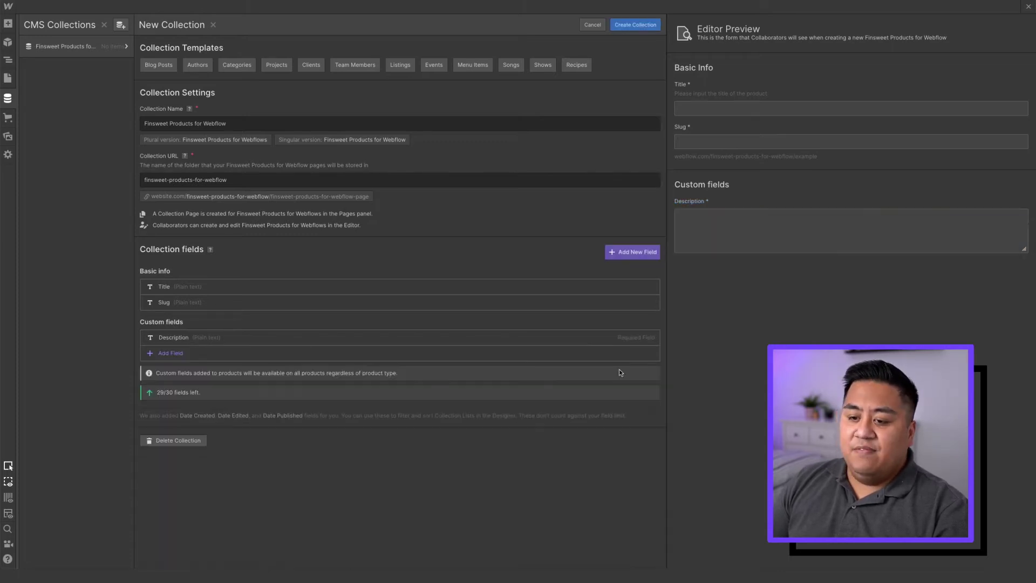
# Add a required image field labelled "Product Image" to the custom fields, save it, and create the collection
pyautogui.click(166, 355)
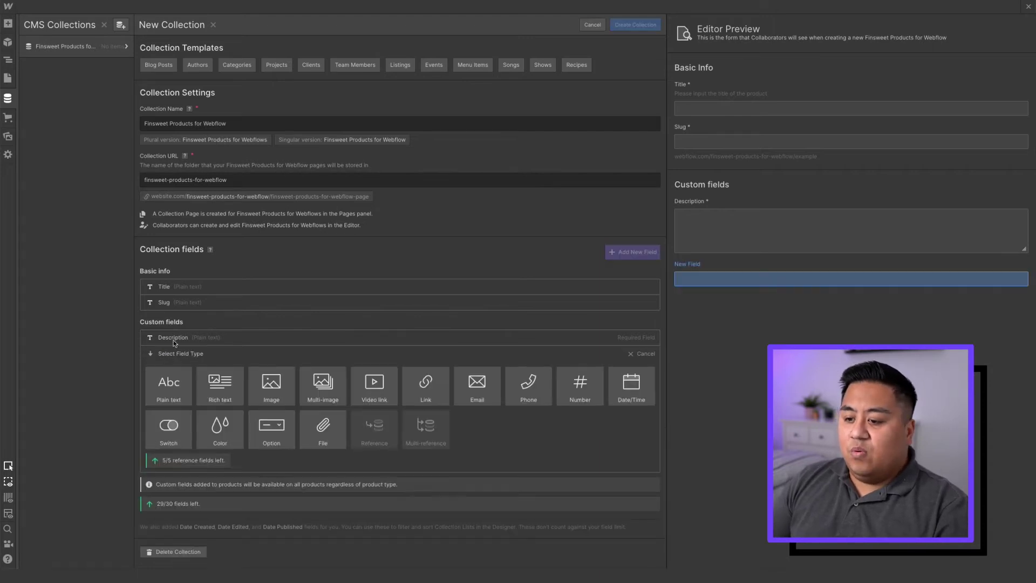
pyautogui.click(272, 387)
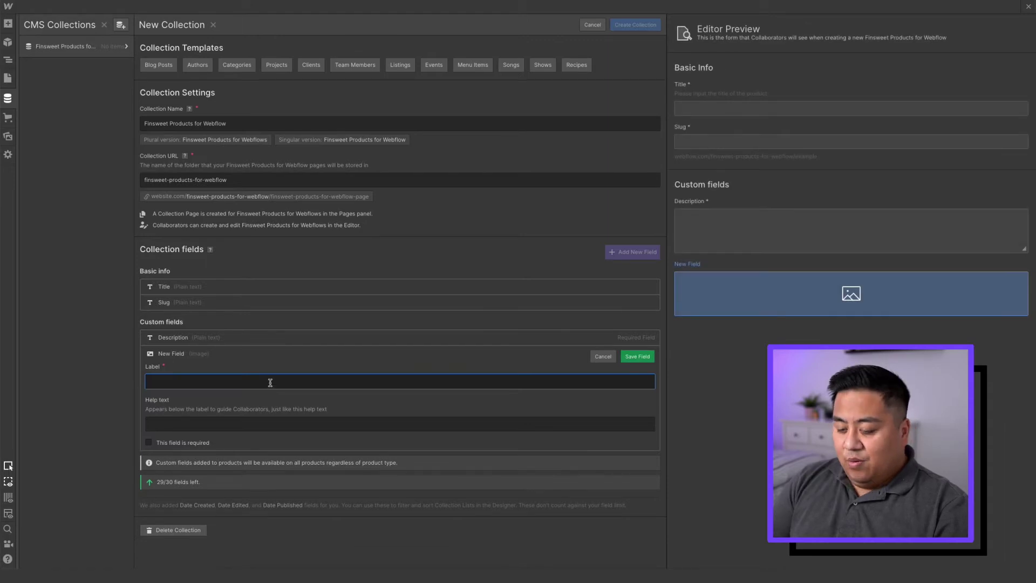
pyautogui.write('P')
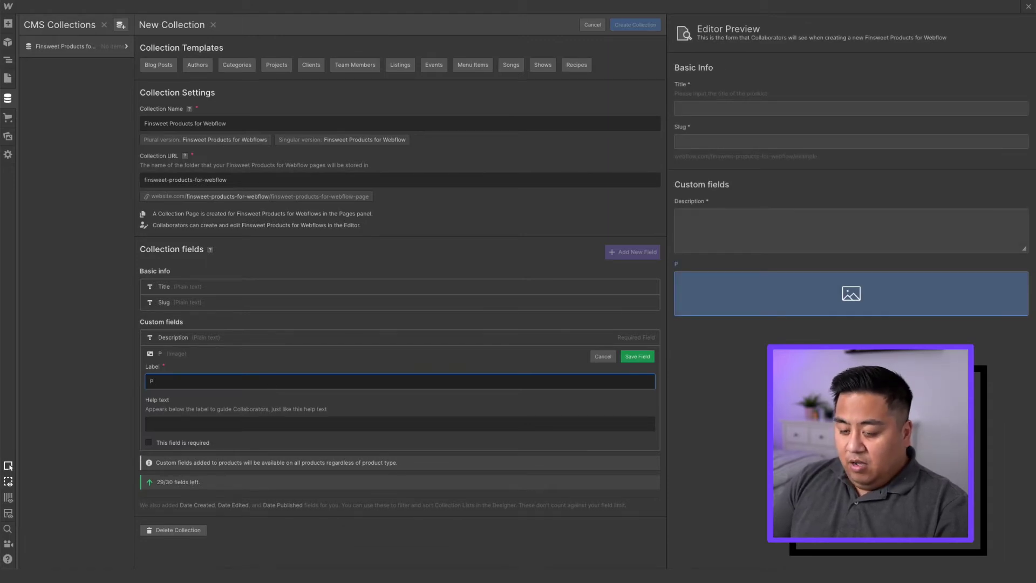
pyautogui.write('roduct Image')
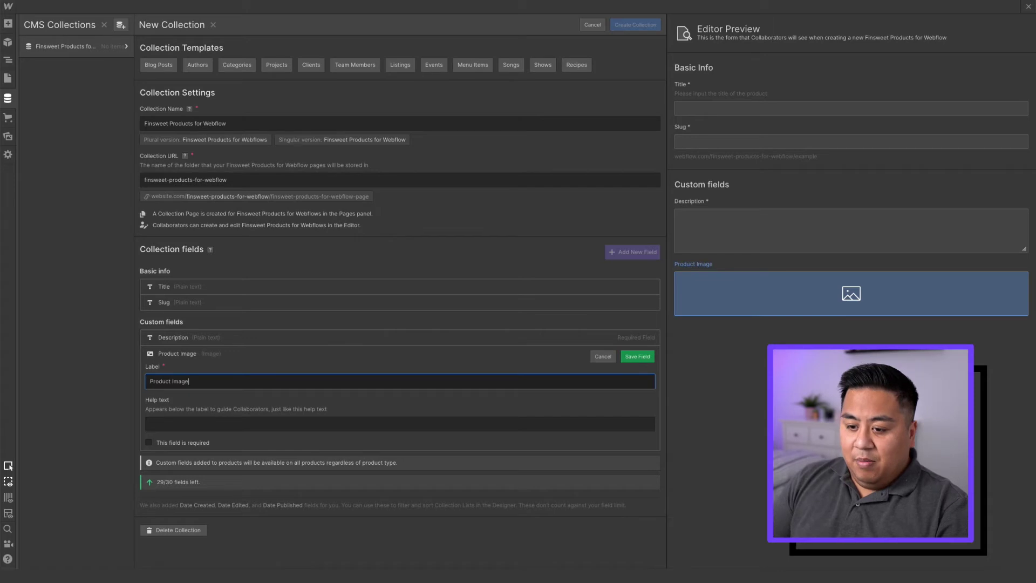
pyautogui.click(150, 444)
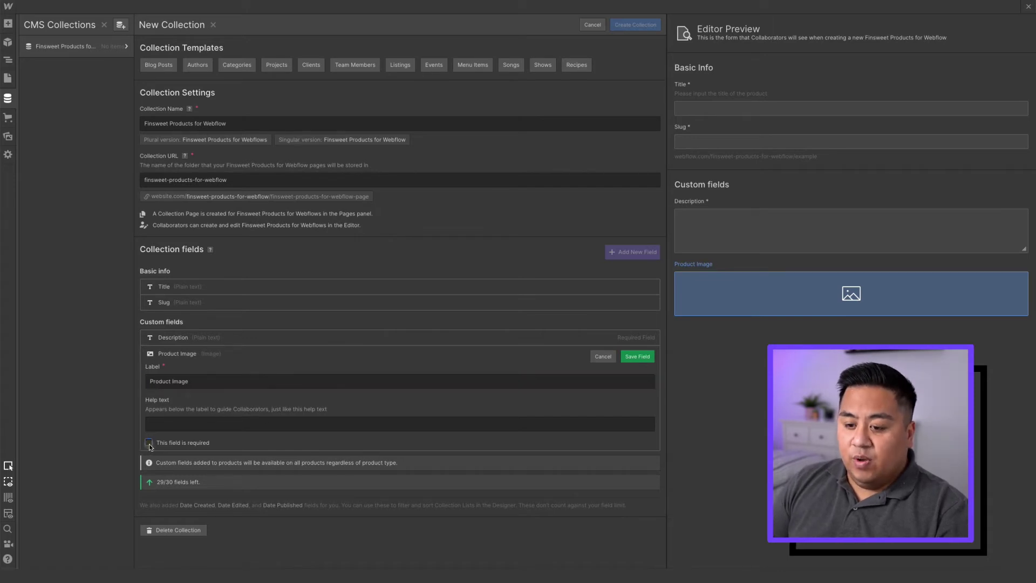
pyautogui.click(644, 357)
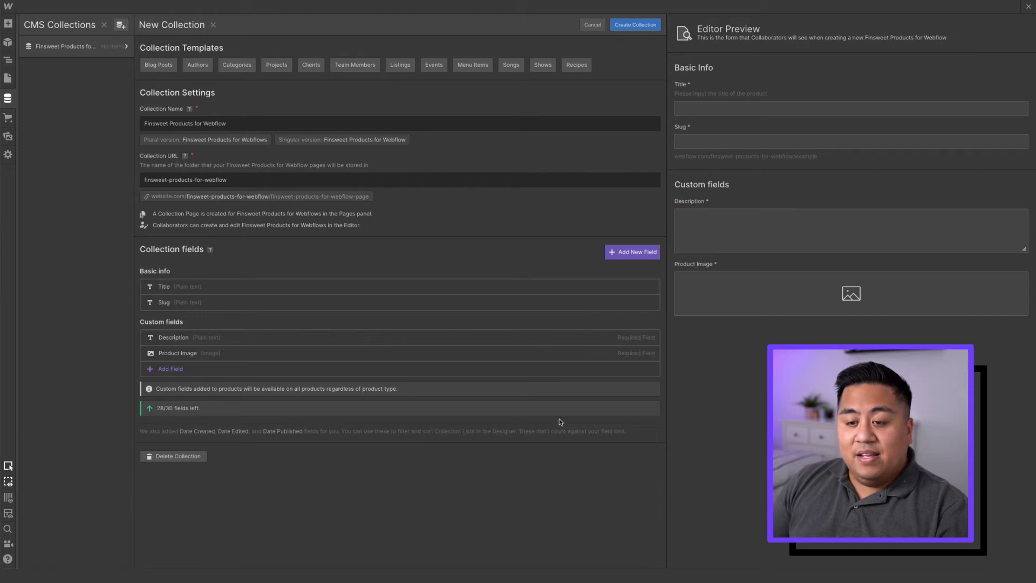
pyautogui.click(639, 27)
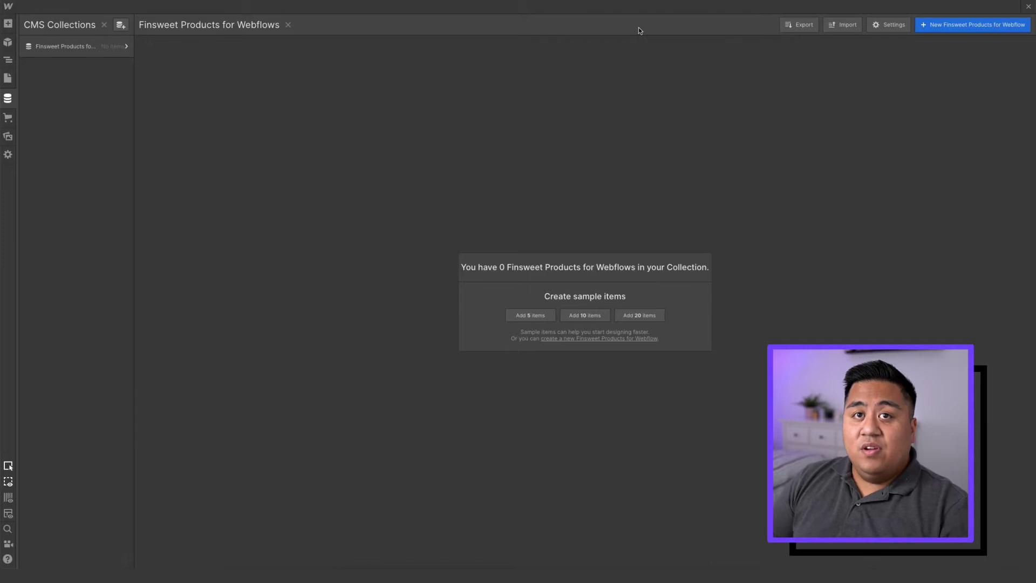
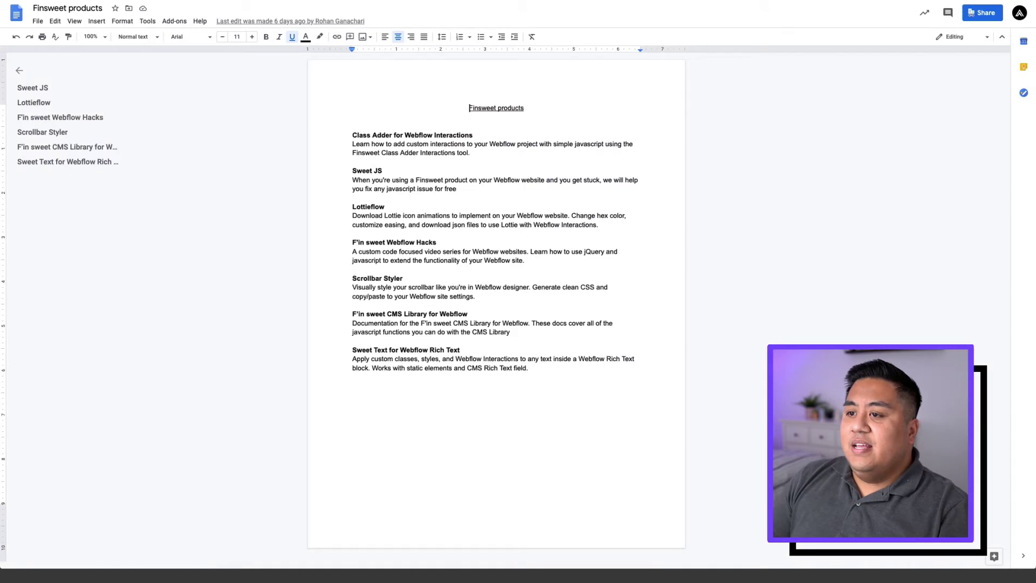
# Copy the first product's title from the Finsweet products document into a new collection item as "Class Adder for Webflow Interactions"
pyautogui.moveTo(488, 135); pyautogui.dragTo(350, 135)
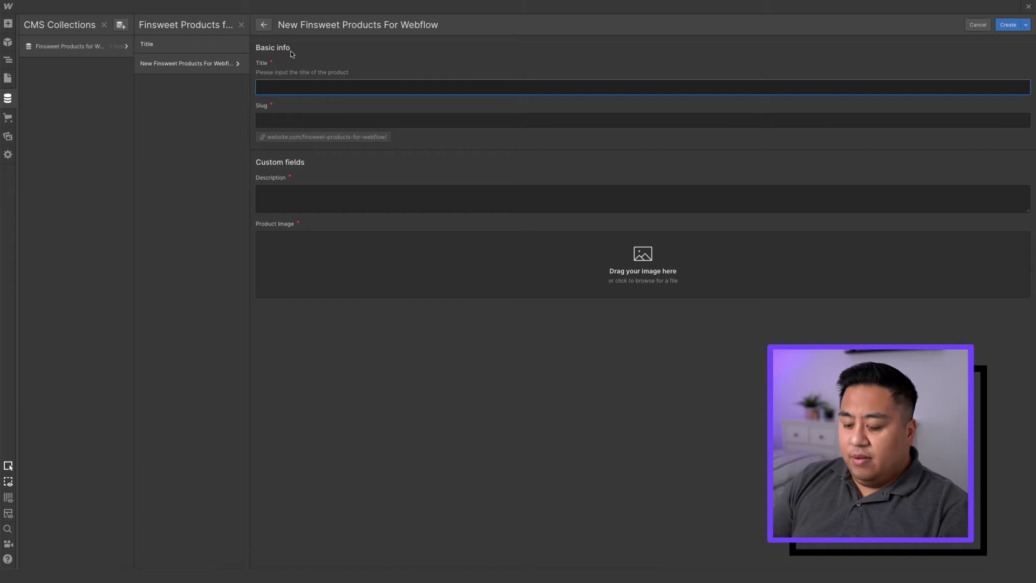
pyautogui.write('Class Adder for Webflow Interactions')
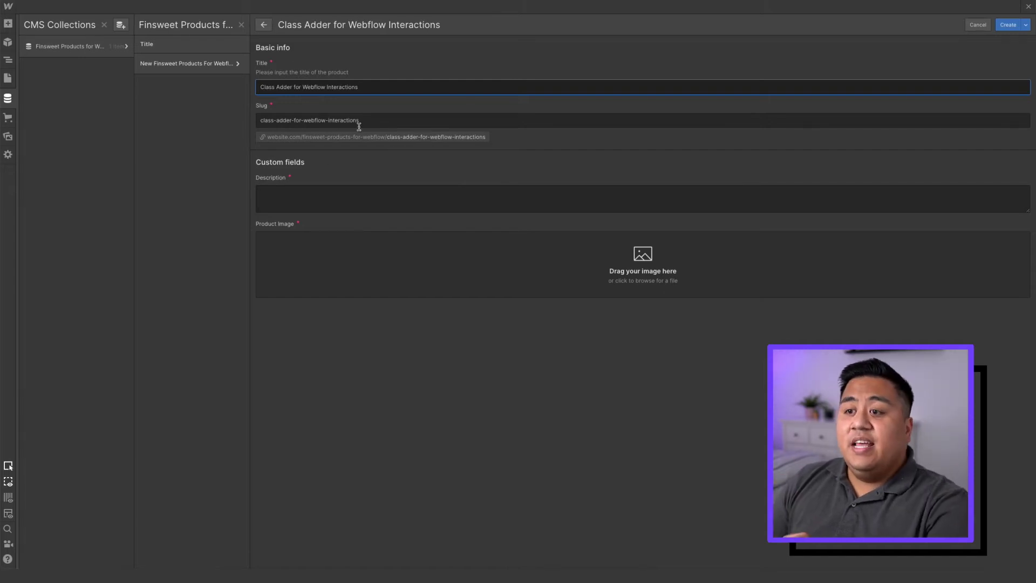
pyautogui.moveTo(382, 119); pyautogui.dragTo(242, 120)
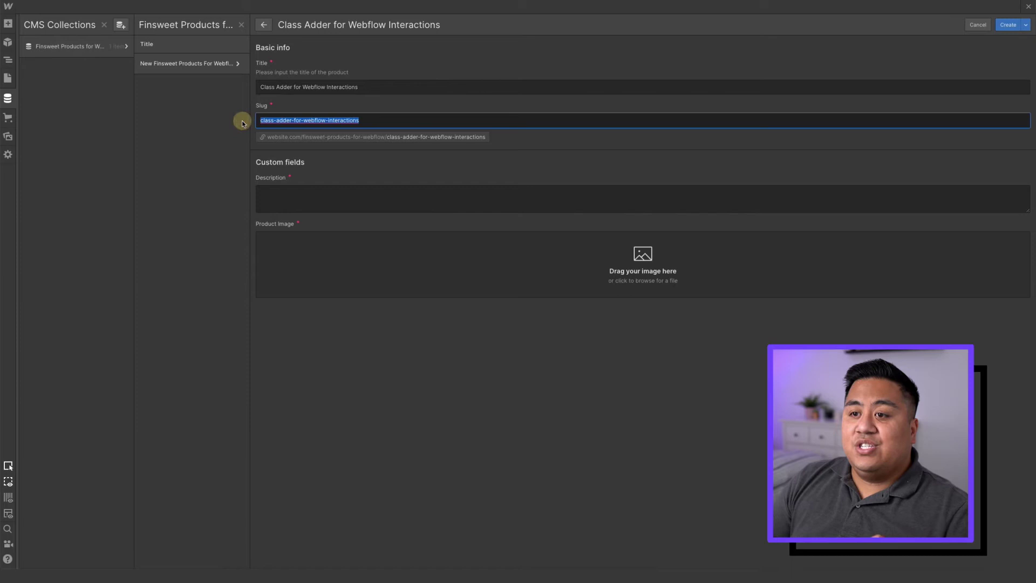
pyautogui.click(415, 120)
pyautogui.click(385, 87)
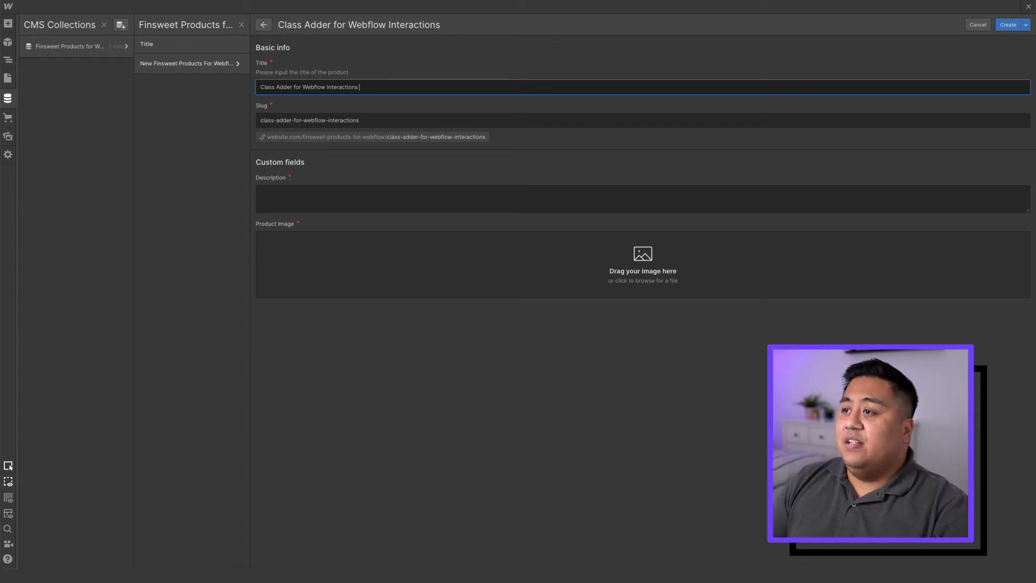
# Copy the Class Adder description from the Finsweet products document in Google Docs into the Webflow item's Description field
pyautogui.hotkey('alt', 'Tab')
pyautogui.moveTo(483, 153); pyautogui.dragTo(352, 143)
pyautogui.hotkey('ctrl', 'c')
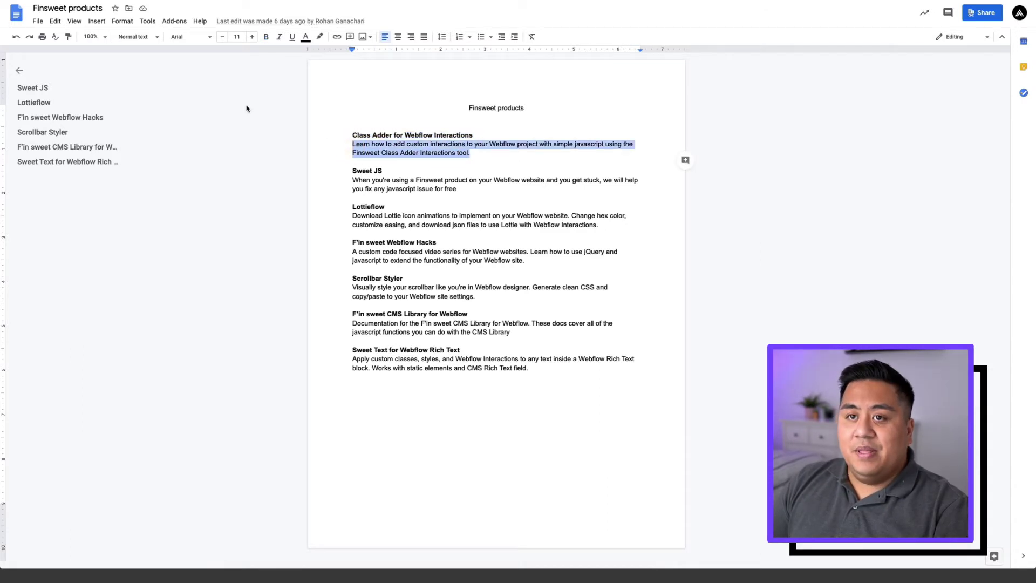
pyautogui.hotkey('alt', 'Tab')
pyautogui.click(274, 189)
pyautogui.hotkey('ctrl', 'v')
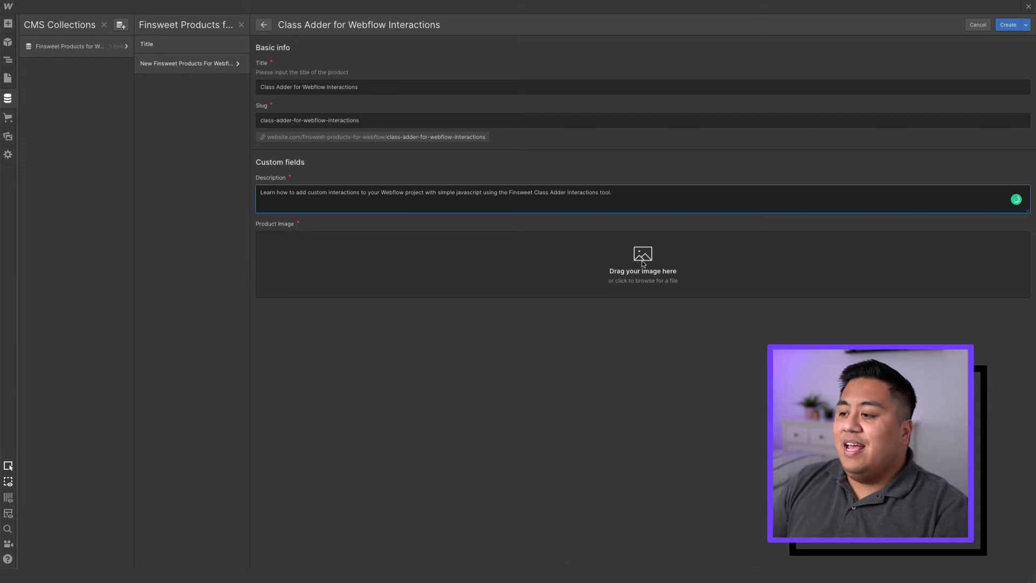
# Switch to the FS Products OG folder in Google Drive, download the class-adder image, and show the downloaded file in its folder
pyautogui.hotkey('alt', 'Tab')
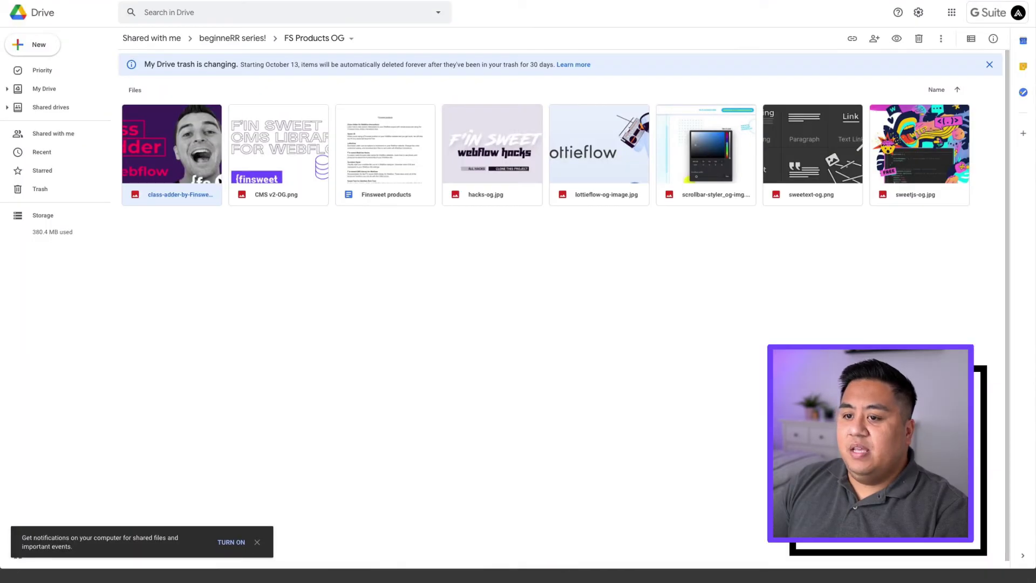
pyautogui.rightClick(160, 149)
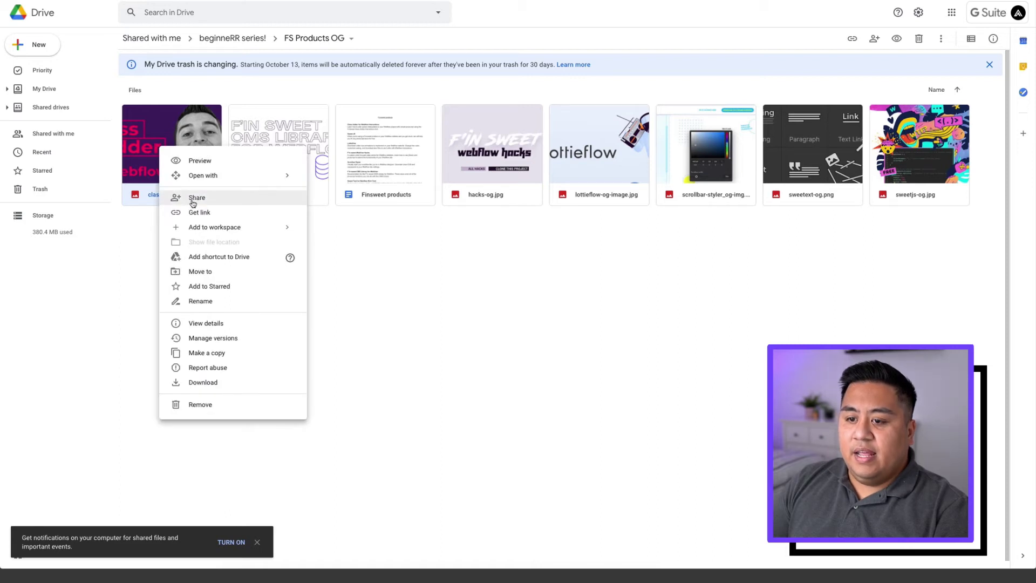
pyautogui.click(204, 384)
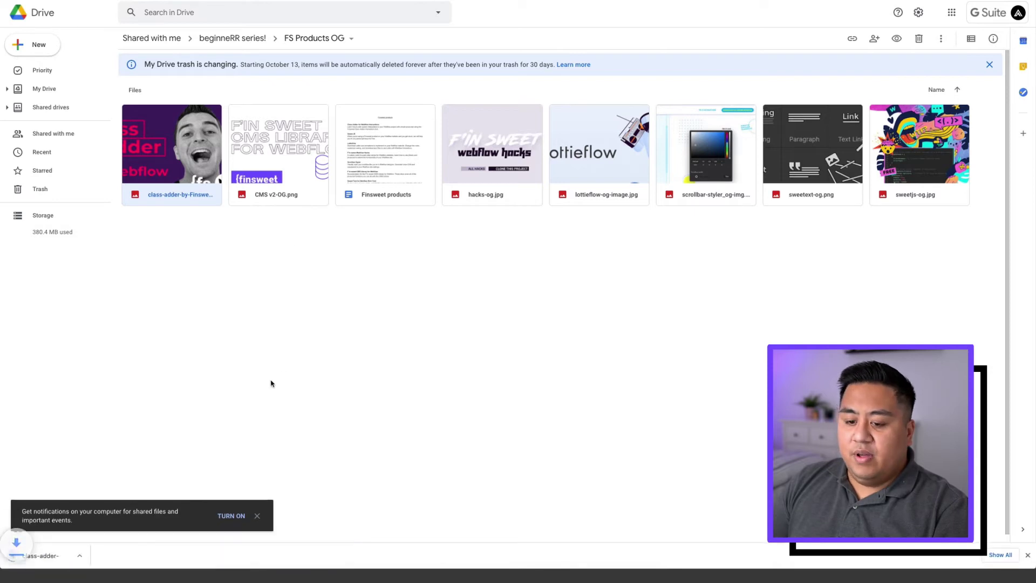
pyautogui.click(97, 556)
pyautogui.click(130, 557)
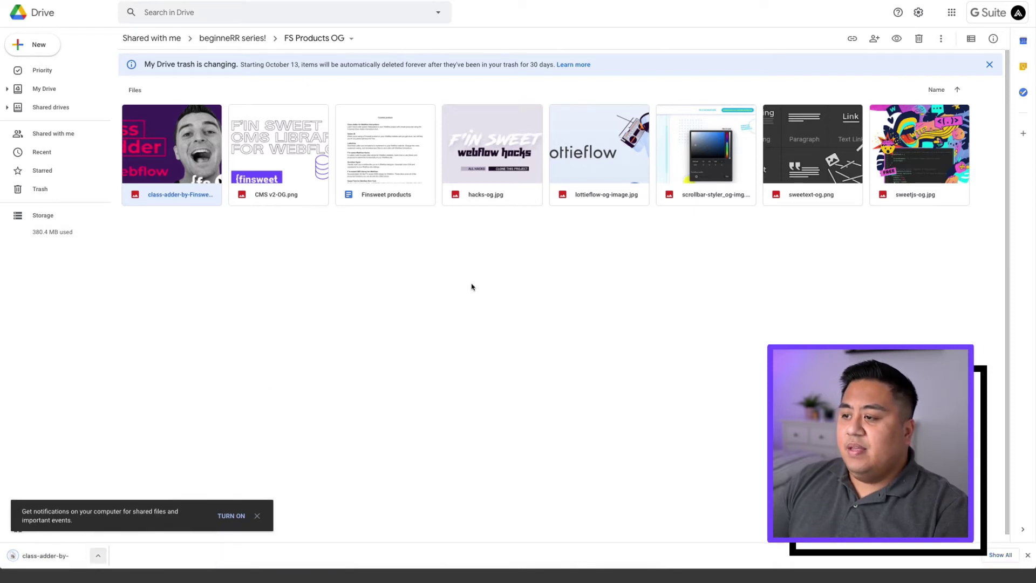
# Back in Webflow, upload class-adder-by-Finsweet_OG.jpg from Downloads as the item's Product Image and create the item
pyautogui.hotkey('ctrl', 'Tab')
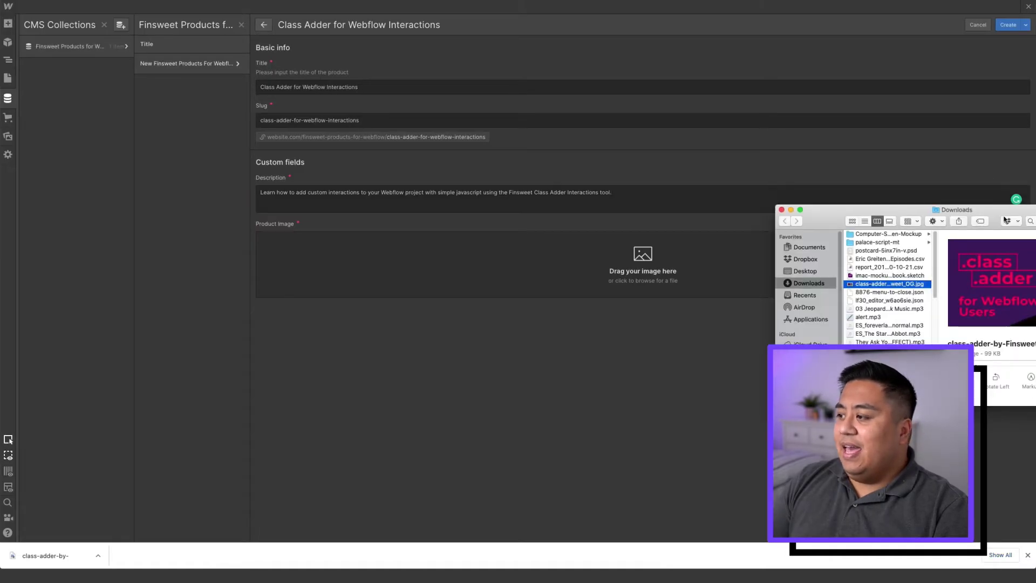
pyautogui.moveTo(999, 216); pyautogui.dragTo(841, 311)
pyautogui.moveTo(686, 384); pyautogui.dragTo(652, 270)
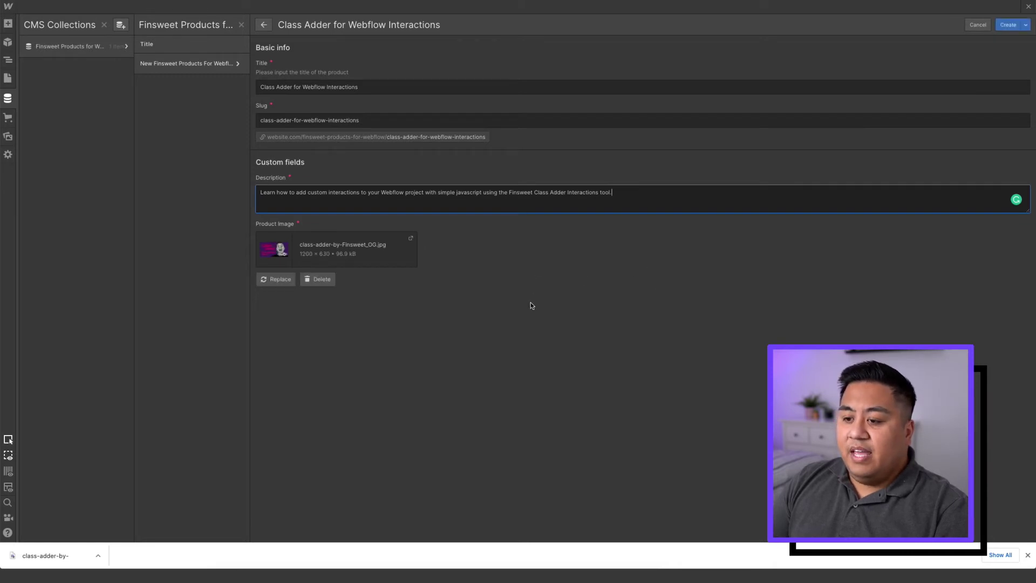
pyautogui.click(1009, 26)
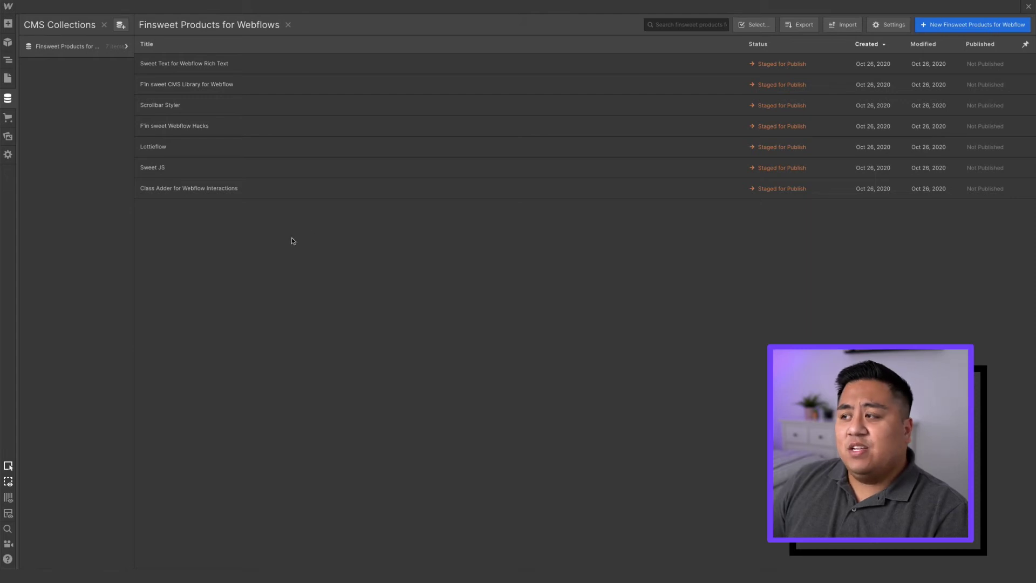
# Leave the CMS collection and add a Section element to the body of the Home page
pyautogui.hotkey('ctrl', 'f')
pyautogui.click(7, 79)
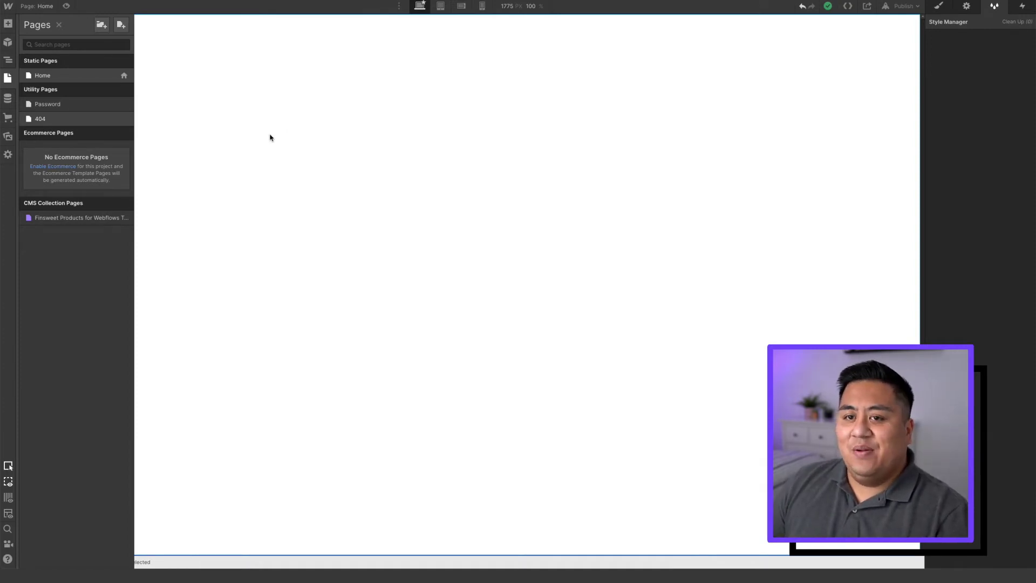
pyautogui.click(9, 60)
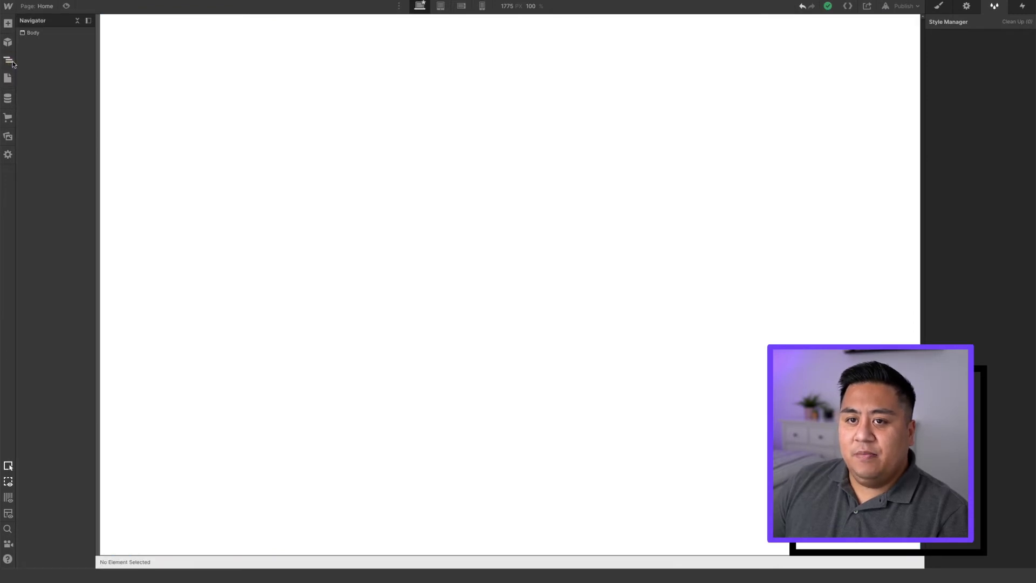
pyautogui.click(7, 24)
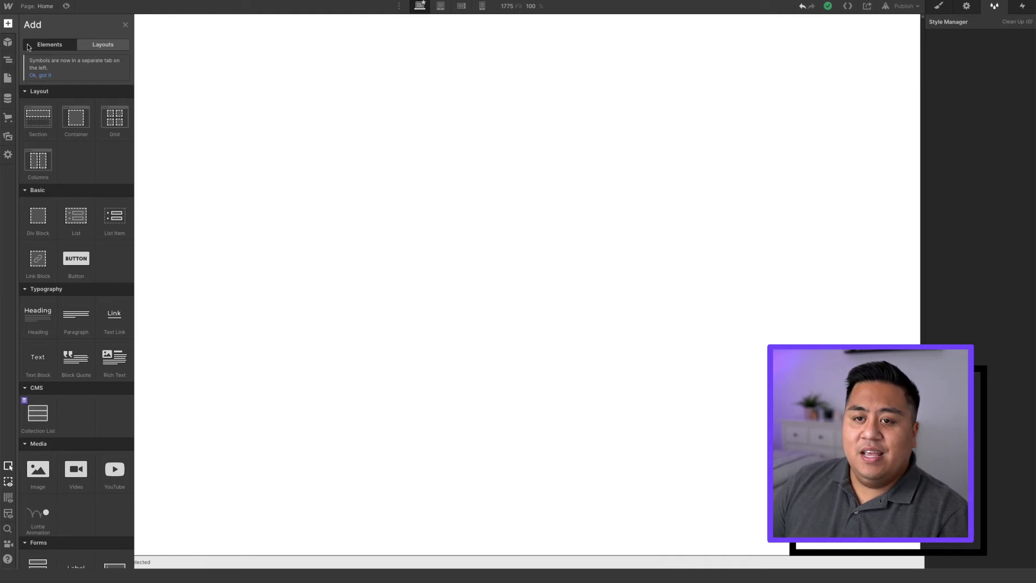
pyautogui.click(30, 120)
pyautogui.moveTo(31, 121); pyautogui.dragTo(321, 51)
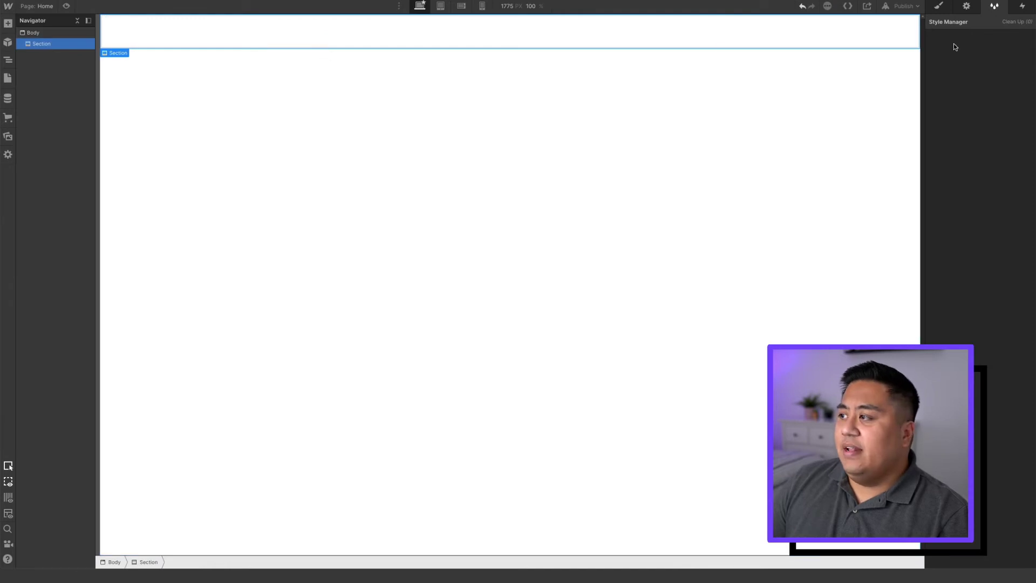
# Give the new section element a class named "section"
pyautogui.click(939, 6)
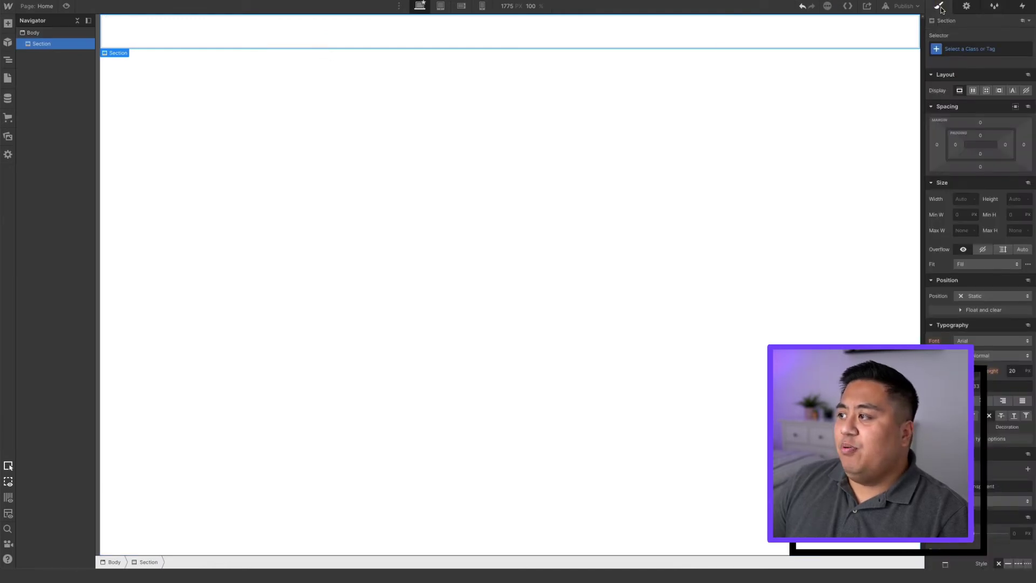
pyautogui.click(951, 49)
pyautogui.write('section')
pyautogui.press('Return')
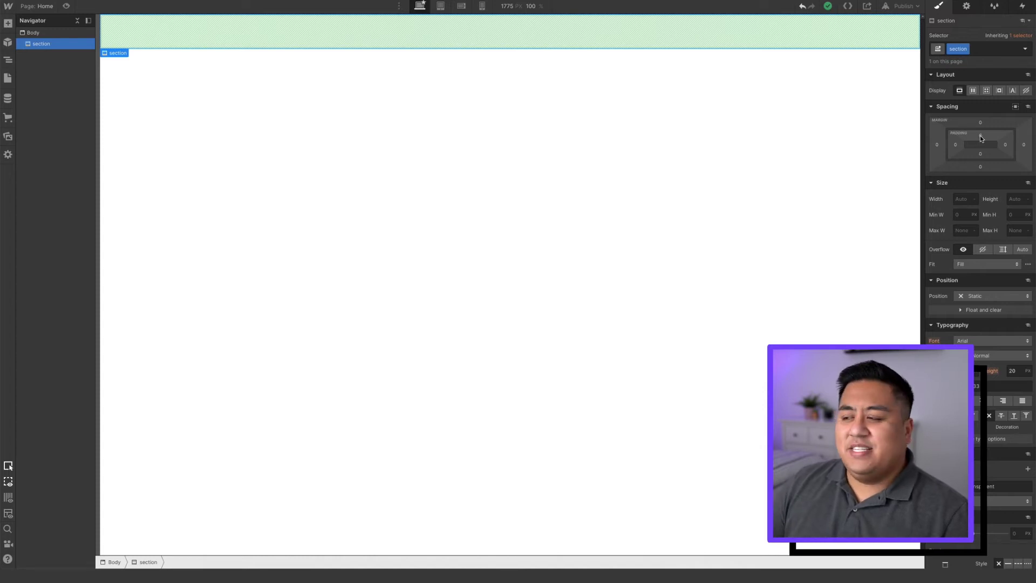
# Set the top and bottom padding of the section class to 100 px each
pyautogui.click(980, 136)
pyautogui.write('100')
pyautogui.press('Return')
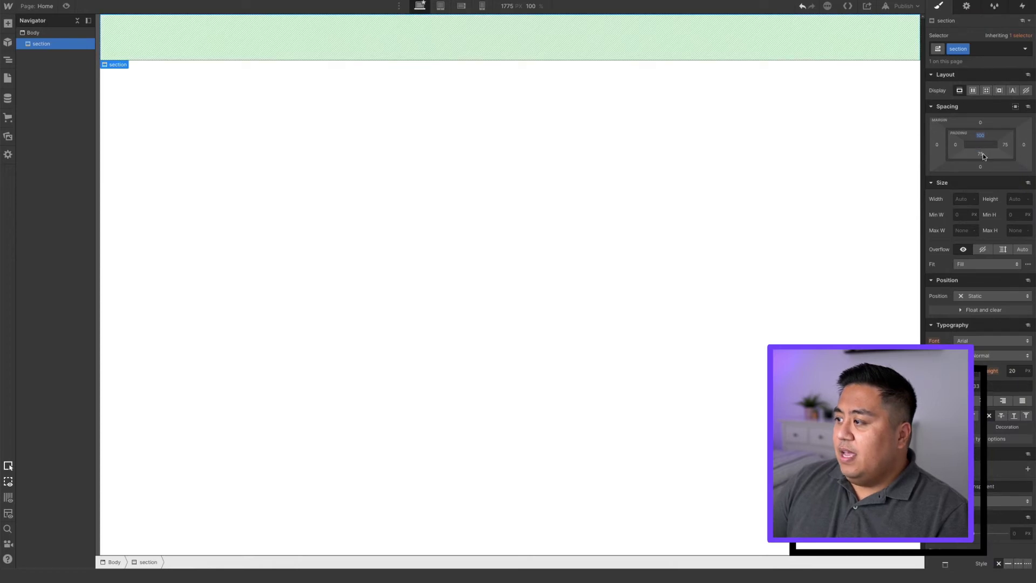
pyautogui.click(982, 153)
pyautogui.write('100')
pyautogui.press('Return')
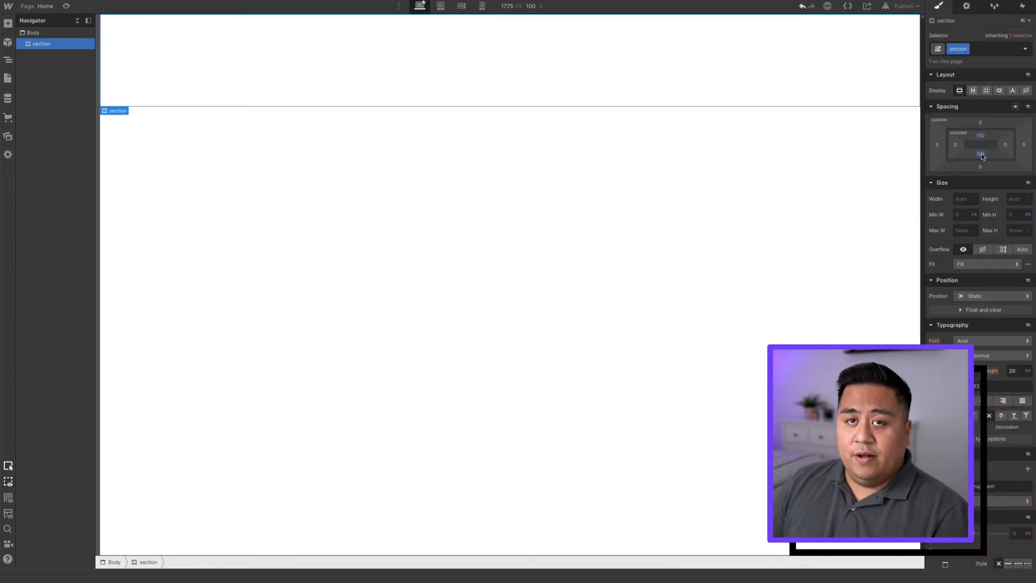
# Place a Div Block inside the section and give it a class named "container"
pyautogui.click(8, 25)
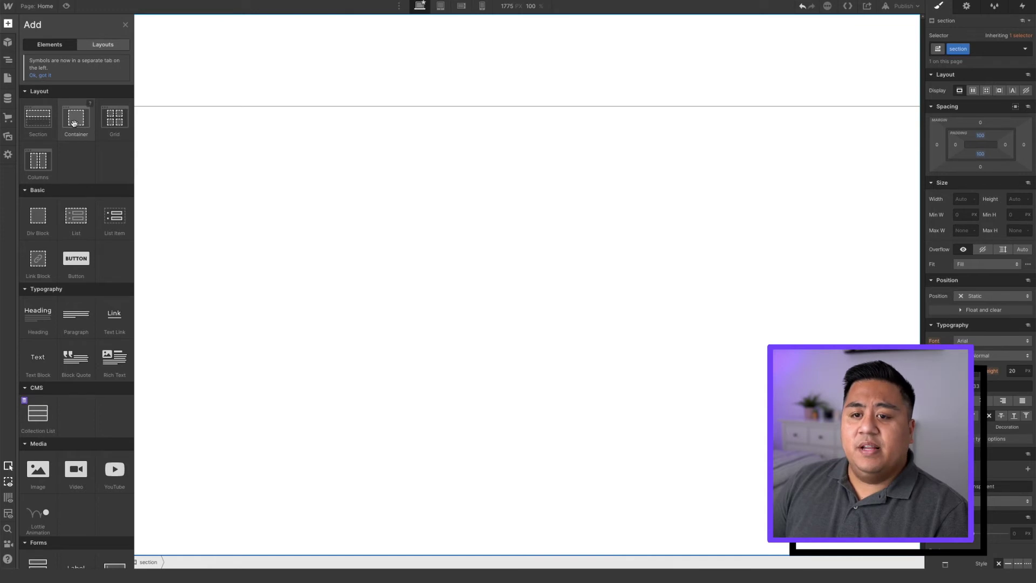
pyautogui.moveTo(34, 217); pyautogui.dragTo(366, 52)
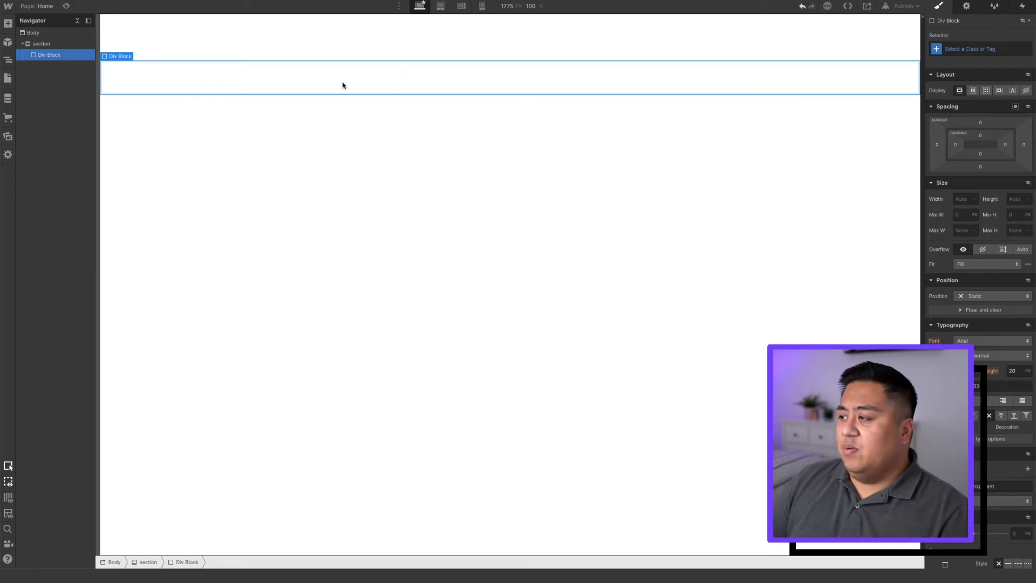
pyautogui.click(965, 49)
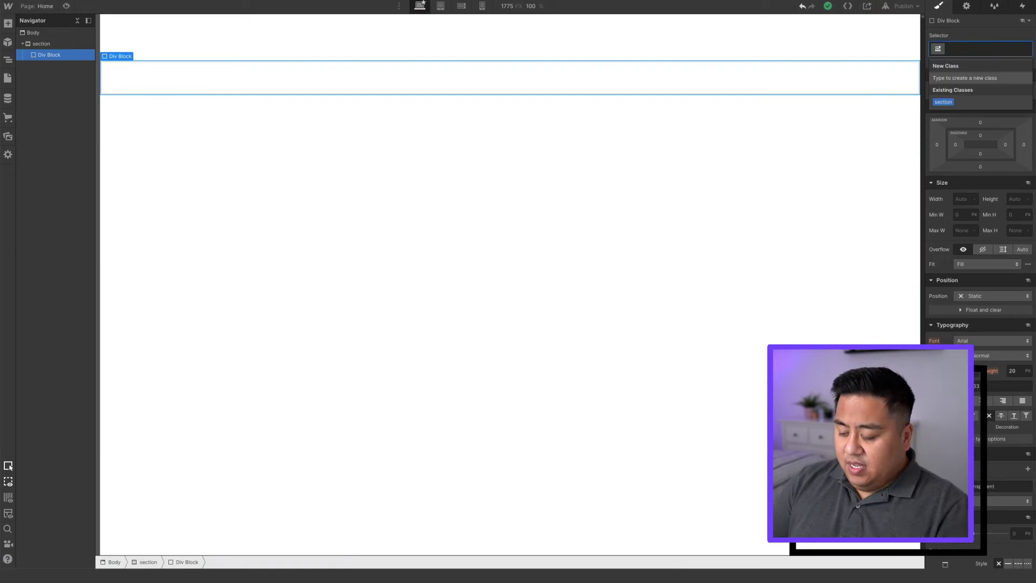
pyautogui.write('container')
pyautogui.press('Return')
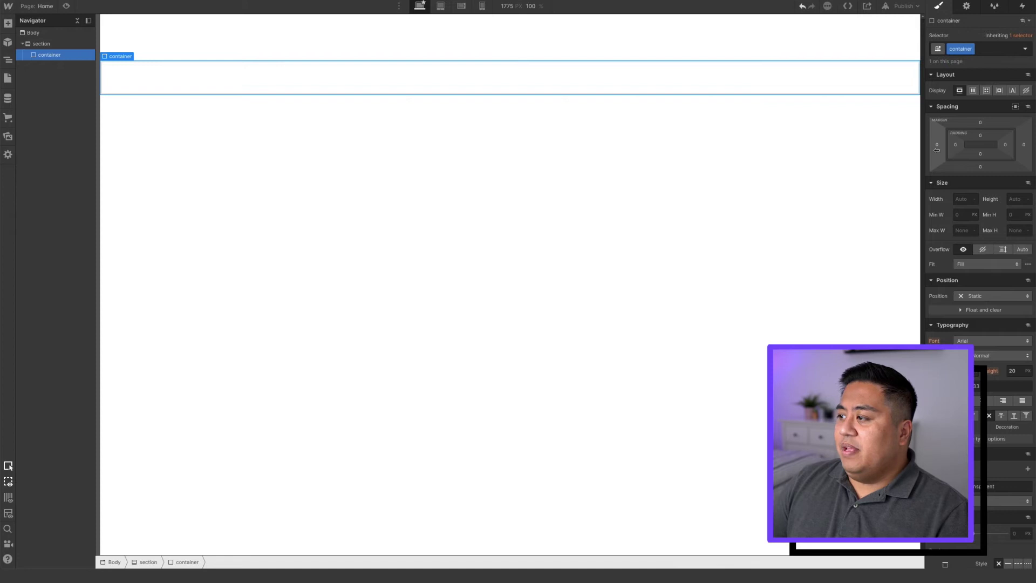
# Set the left and right margins of the container class to Auto
pyautogui.click(937, 144)
pyautogui.click(942, 181)
pyautogui.click(1023, 145)
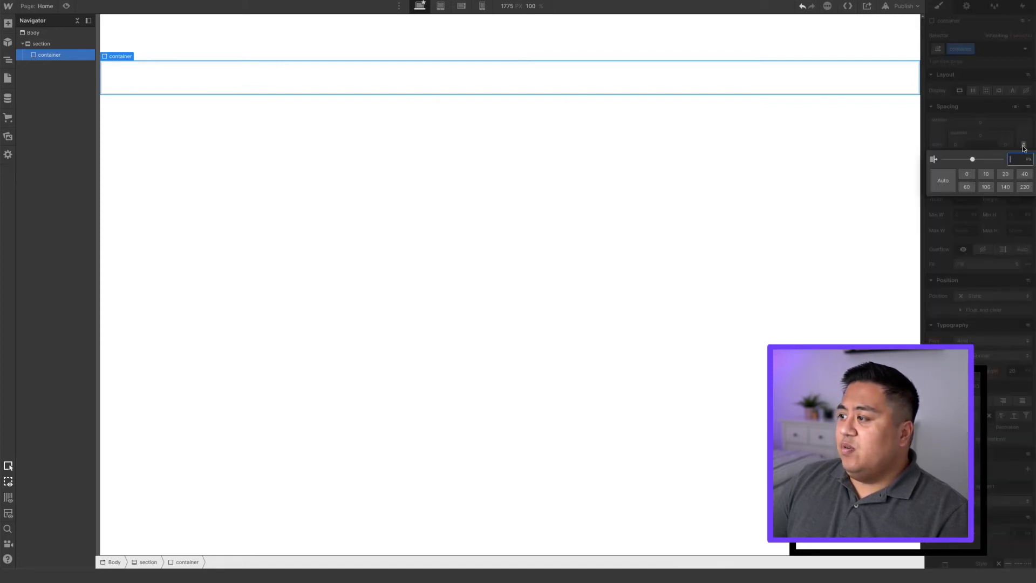
pyautogui.click(949, 179)
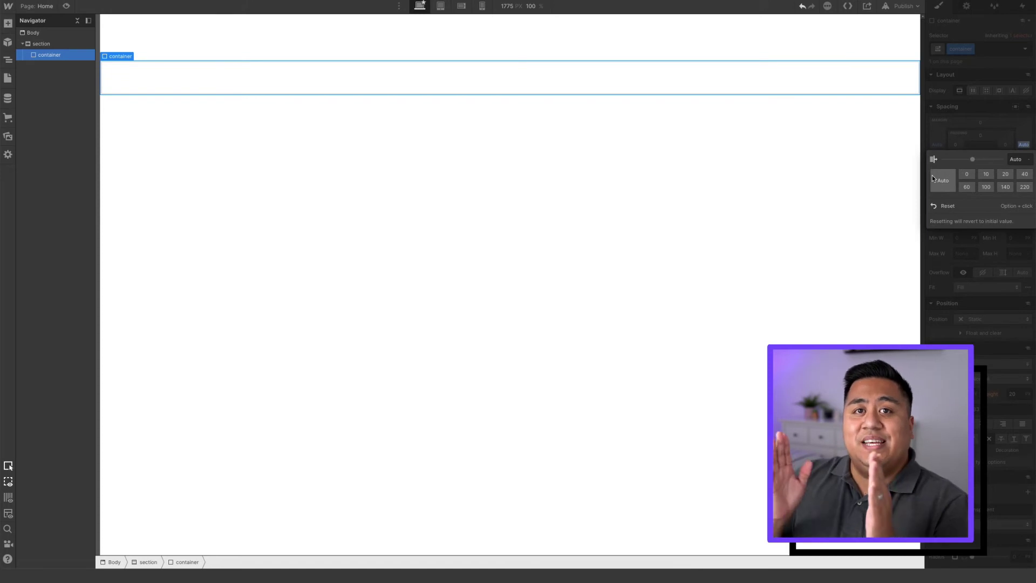
# Set the container class's maximum width to 1200 px
pyautogui.click(943, 114)
pyautogui.click(963, 253)
pyautogui.write('1200')
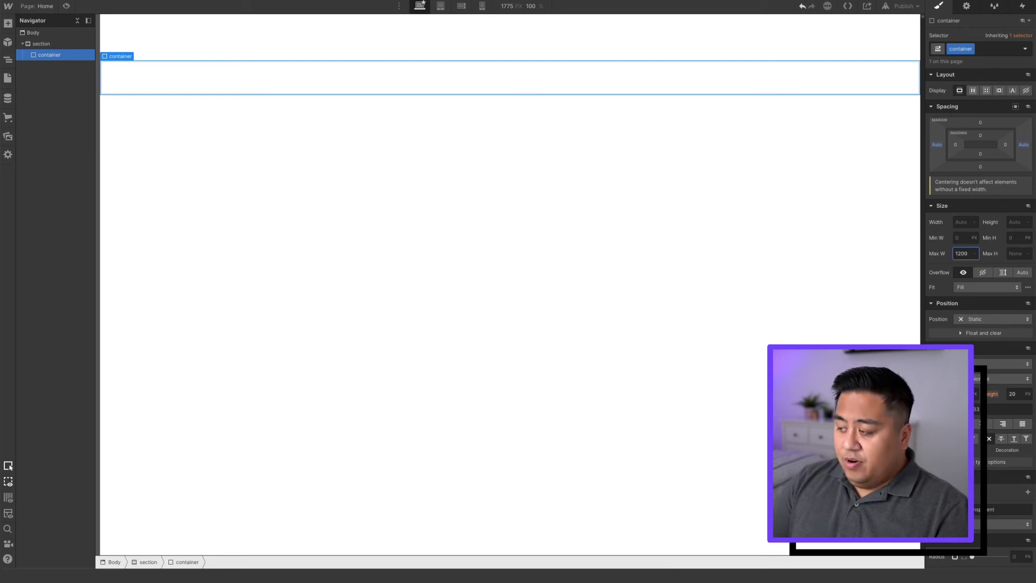
pyautogui.press('Return')
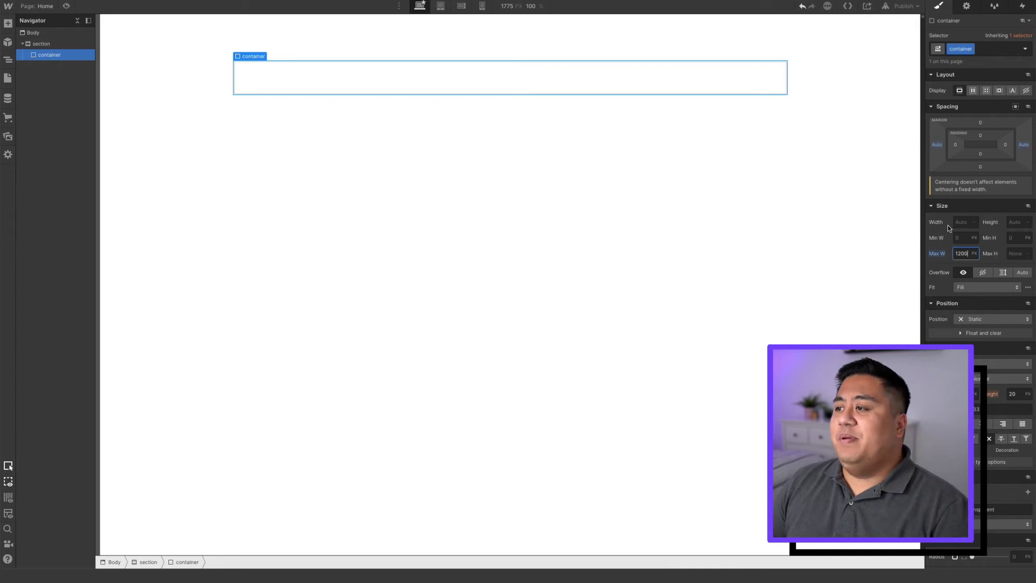
pyautogui.click(391, 124)
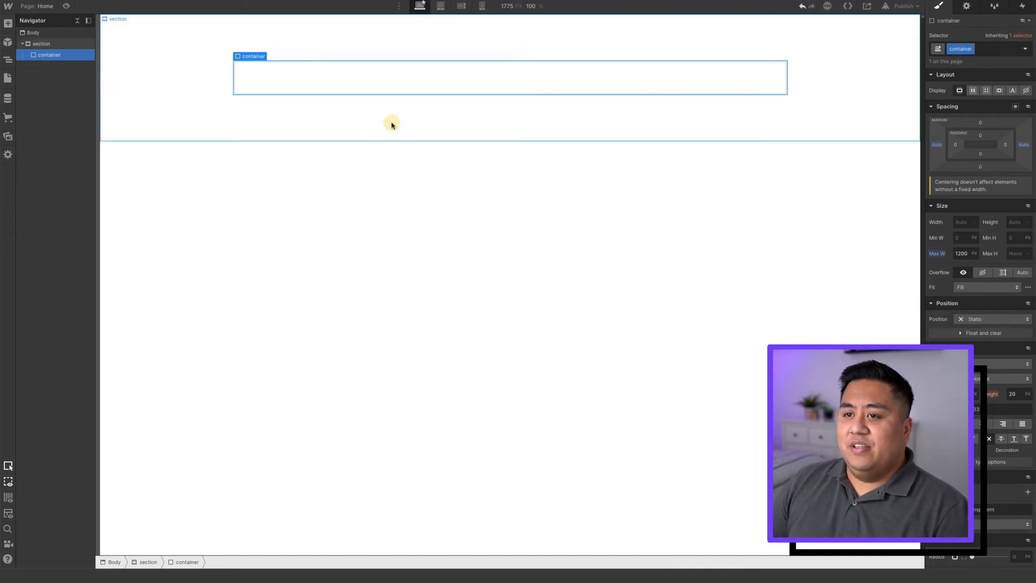
pyautogui.click(245, 85)
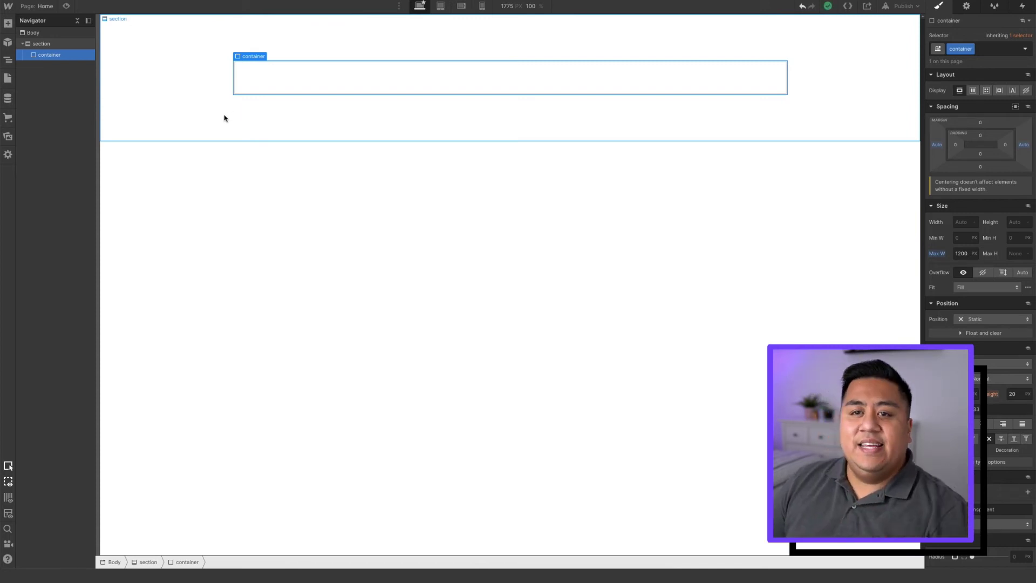
# Place a Collection List inside the container and set its source to the Finsweet Products for Webflow collection
pyautogui.click(7, 24)
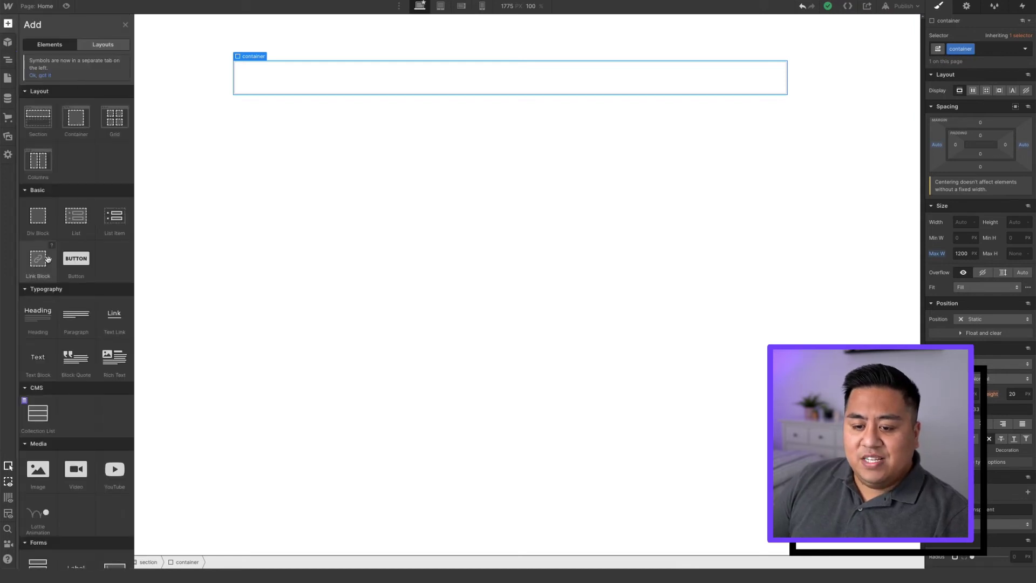
pyautogui.click(33, 416)
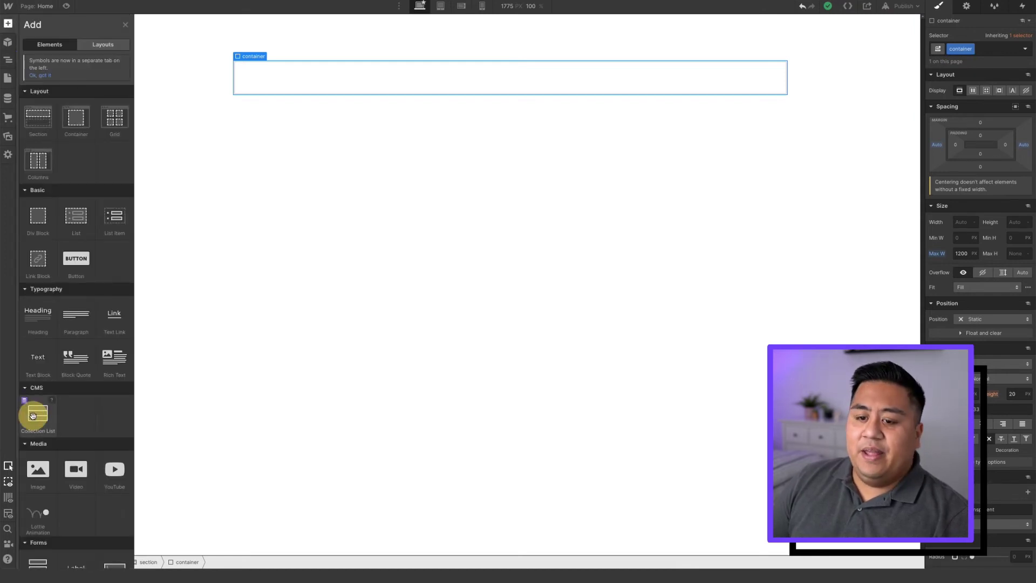
pyautogui.moveTo(32, 415); pyautogui.dragTo(299, 75)
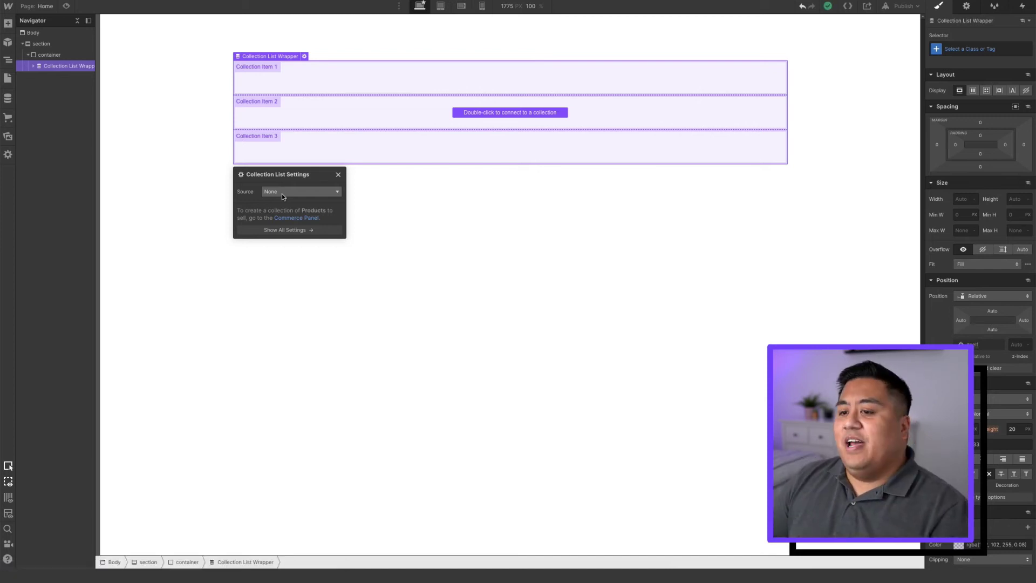
pyautogui.click(284, 193)
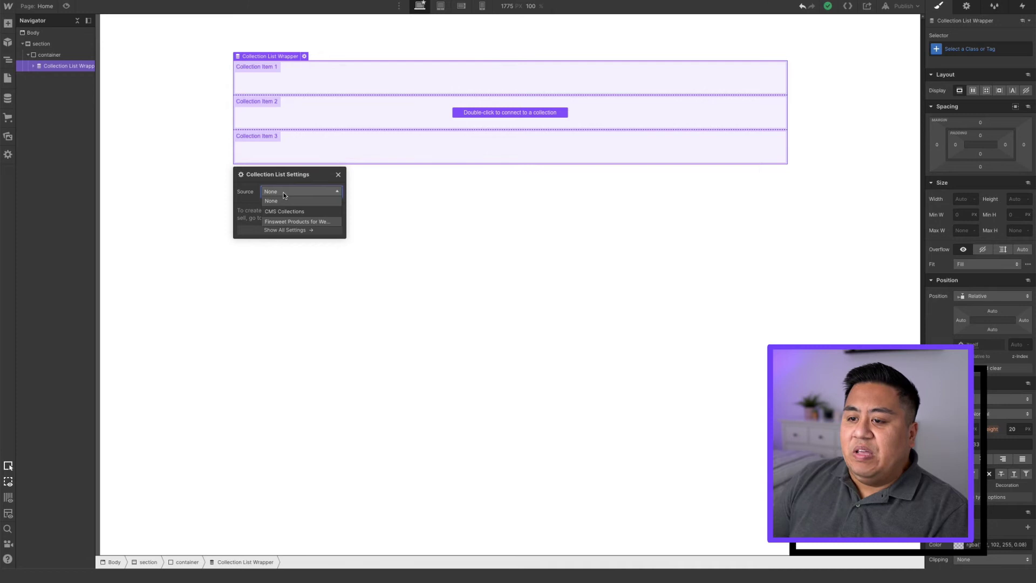
pyautogui.click(284, 220)
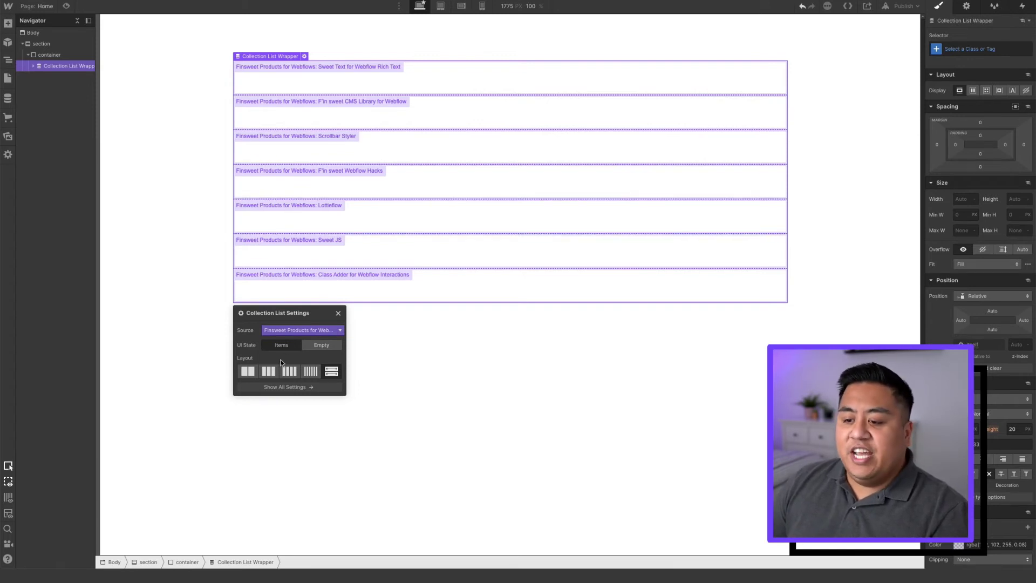
# Try the other column layouts for the collection list, settle on 3 columns and close its settings
pyautogui.click(312, 373)
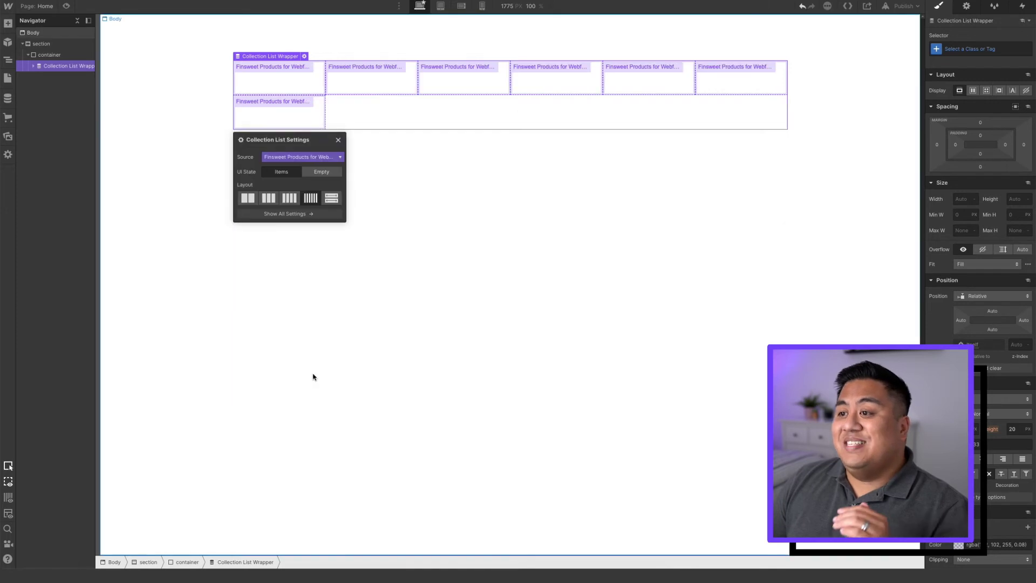
pyautogui.click(288, 198)
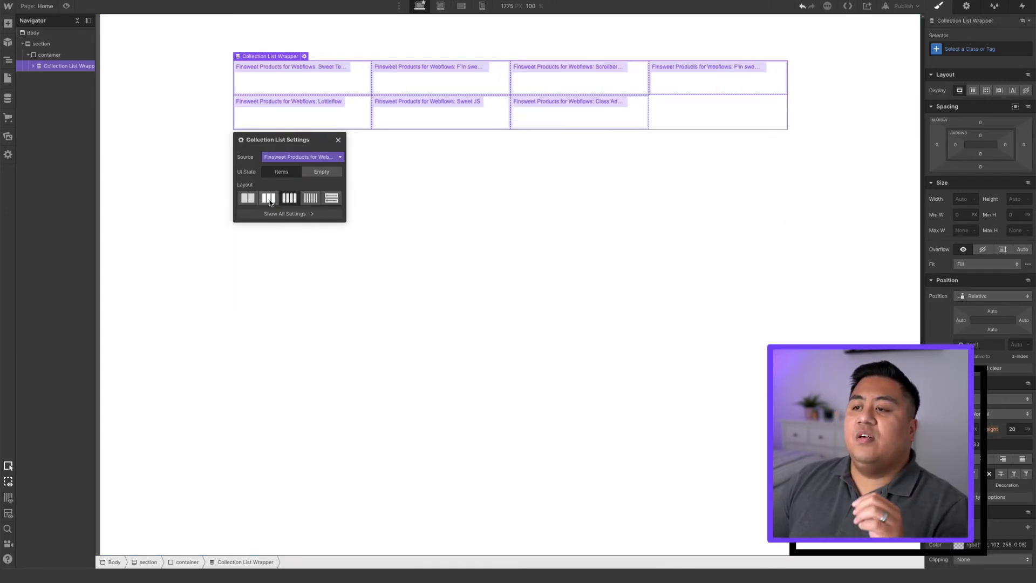
pyautogui.click(269, 199)
pyautogui.click(247, 233)
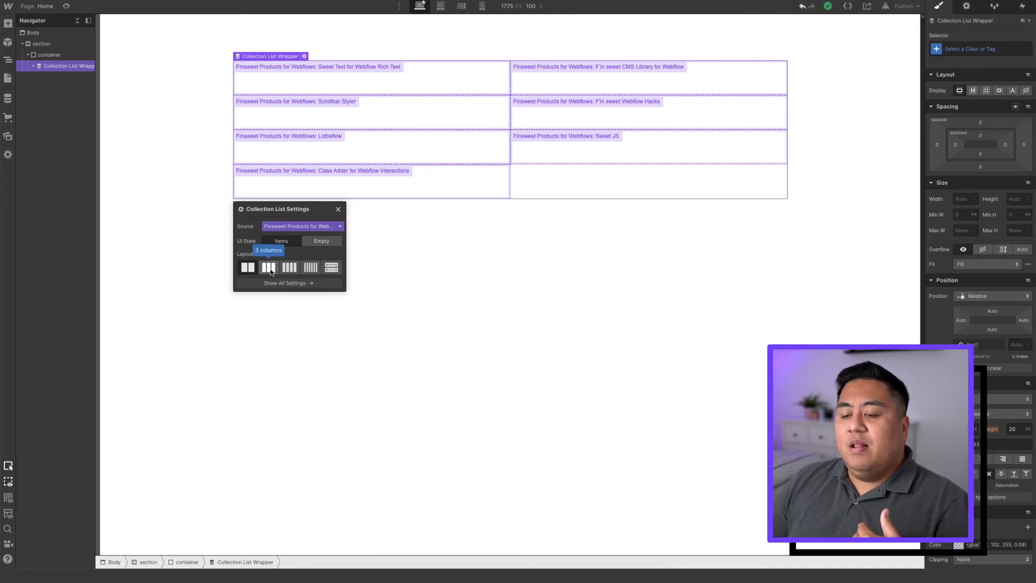
pyautogui.click(269, 267)
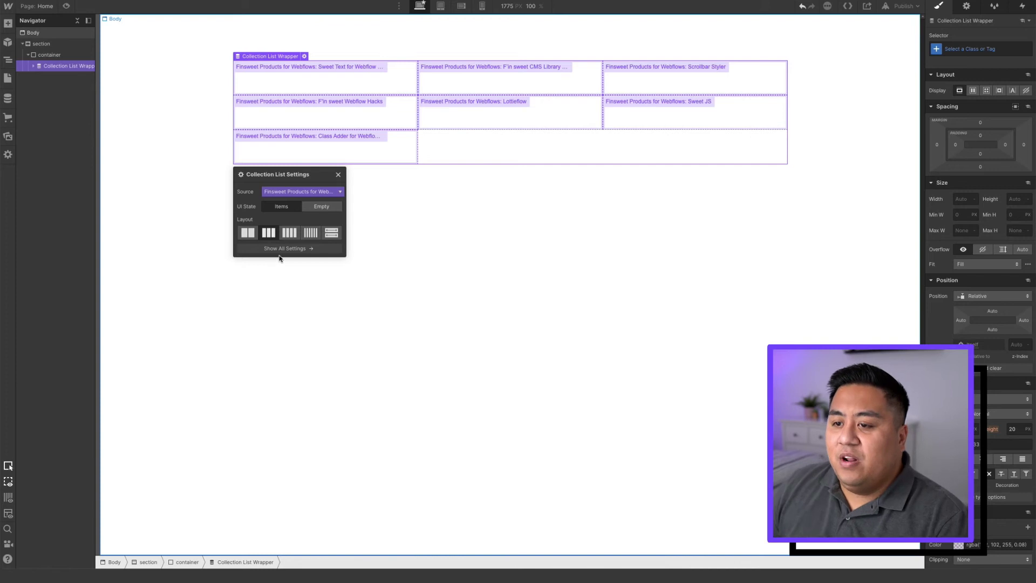
pyautogui.click(338, 176)
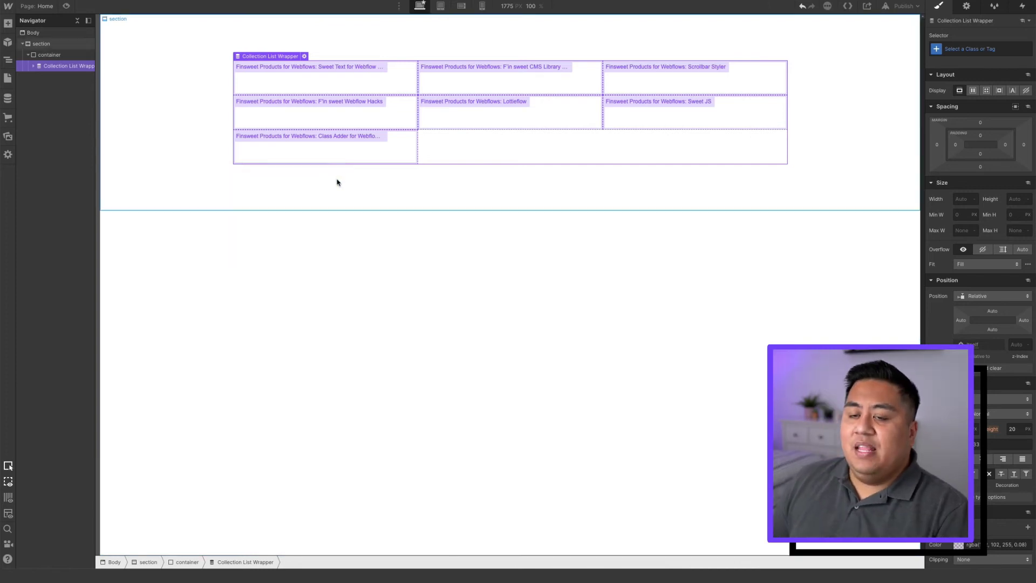
# Expand the collection list in the element tree and place a Div Block inside its Collection Item
pyautogui.click(32, 66)
pyautogui.click(38, 77)
pyautogui.click(51, 88)
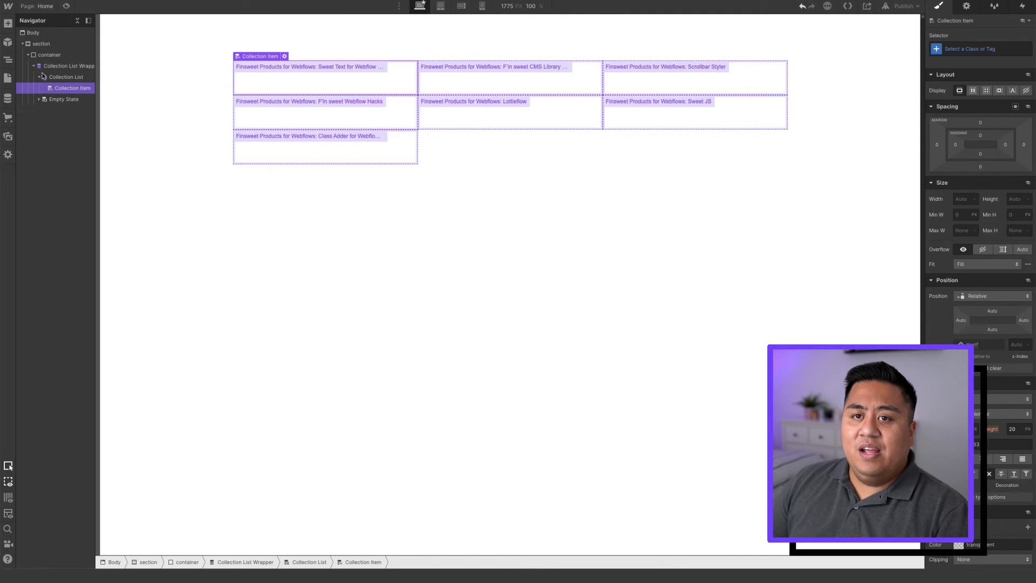
pyautogui.click(7, 23)
pyautogui.moveTo(32, 214); pyautogui.dragTo(79, 99)
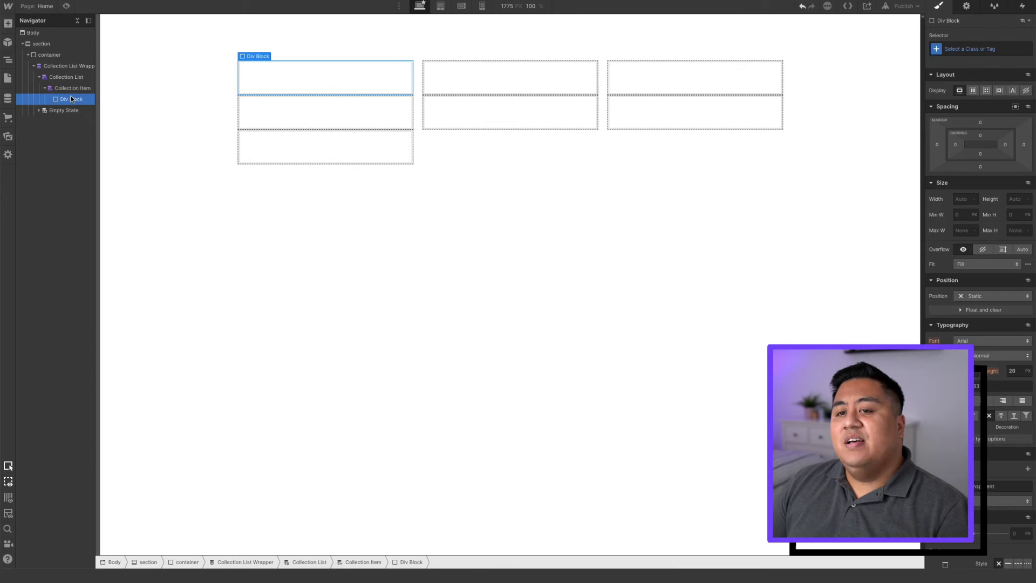
# Give the Div Block in the Collection Item a class named "finsweet-product-box"
pyautogui.click(954, 49)
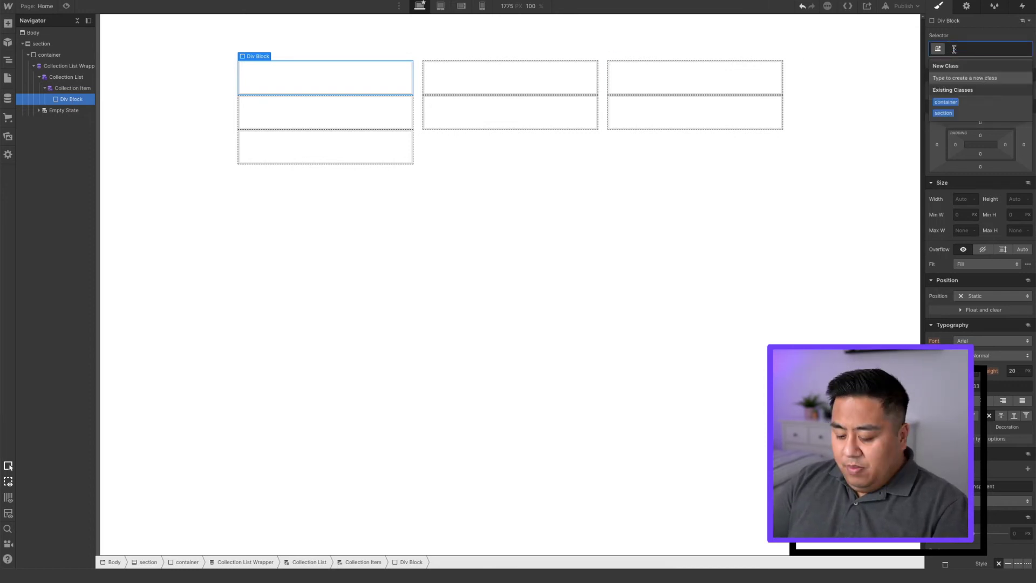
pyautogui.write('finsweet-')
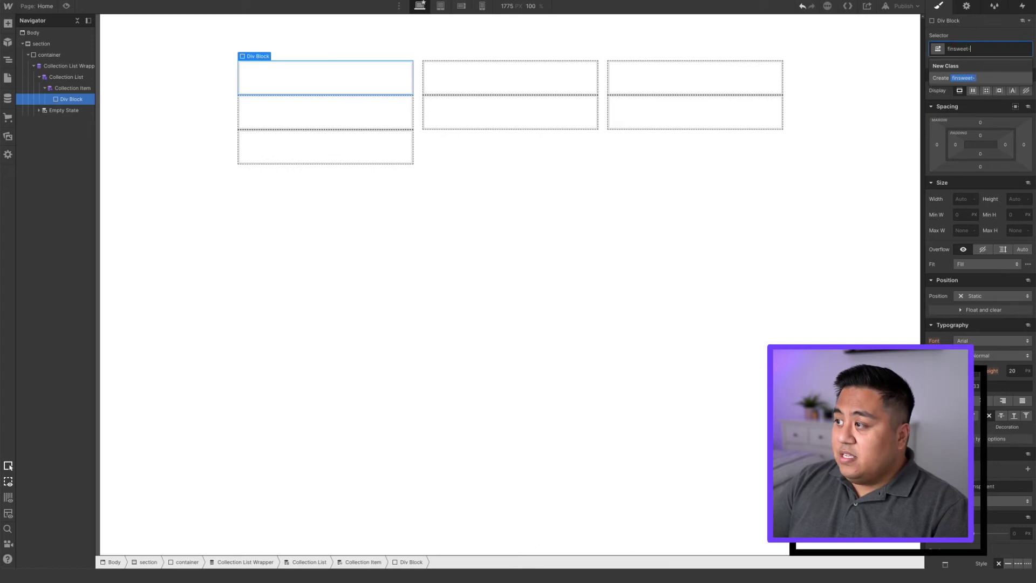
pyautogui.write('product-box')
pyautogui.press('Return')
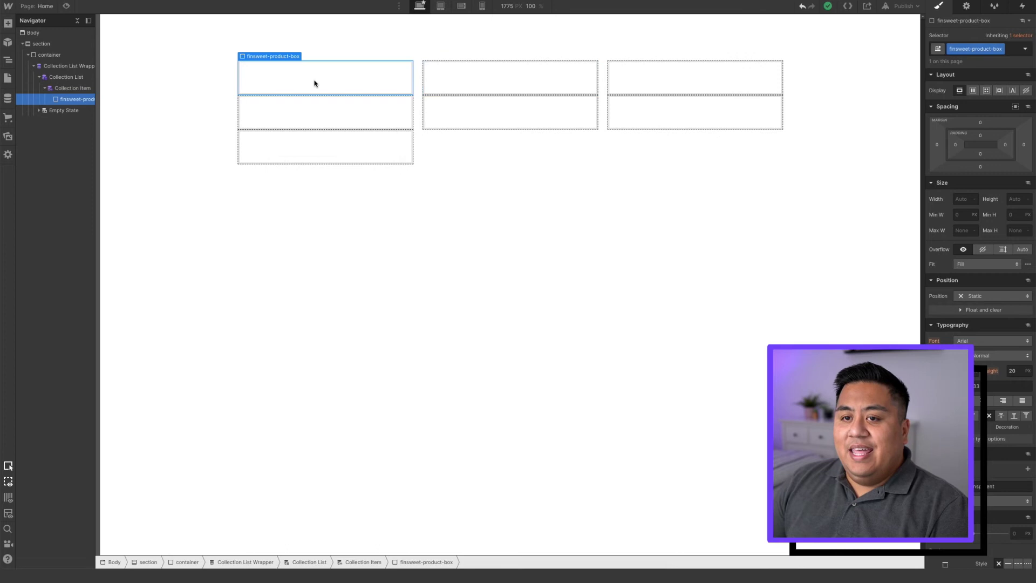
# Add an Image element inside the finsweet-product-box and bind it to the collection's Product Image field
pyautogui.click(8, 23)
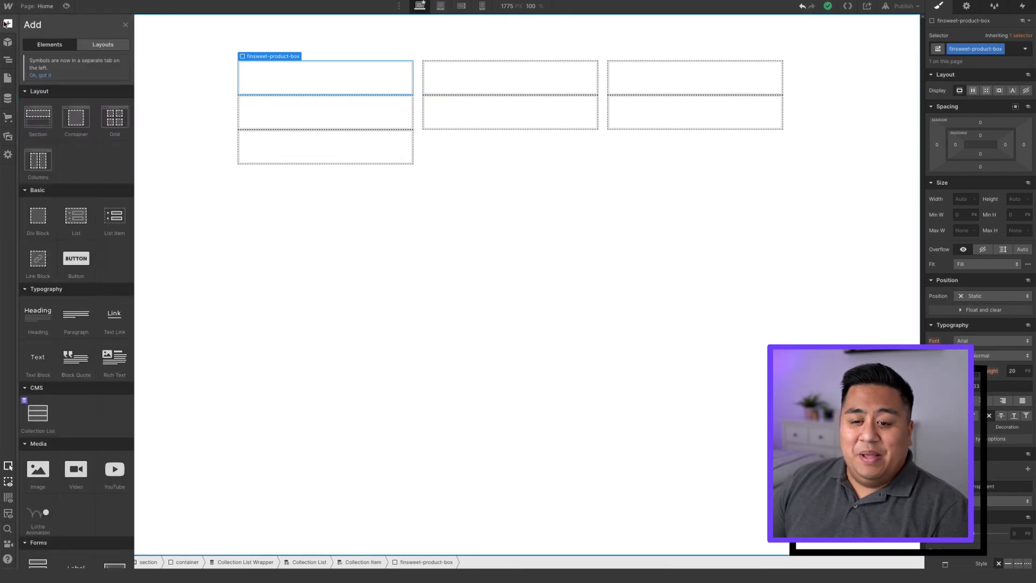
pyautogui.moveTo(34, 465); pyautogui.dragTo(276, 83)
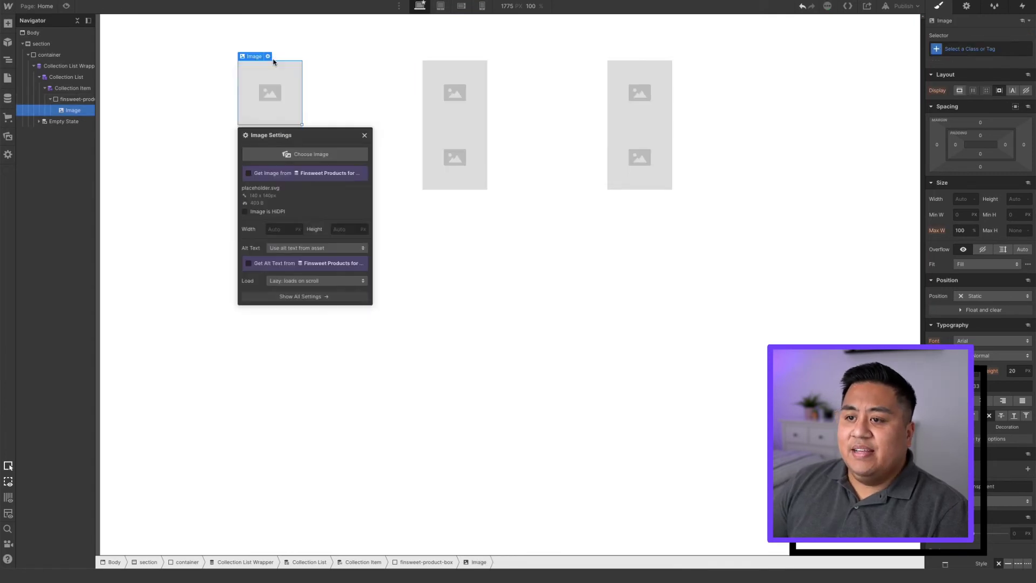
pyautogui.click(248, 173)
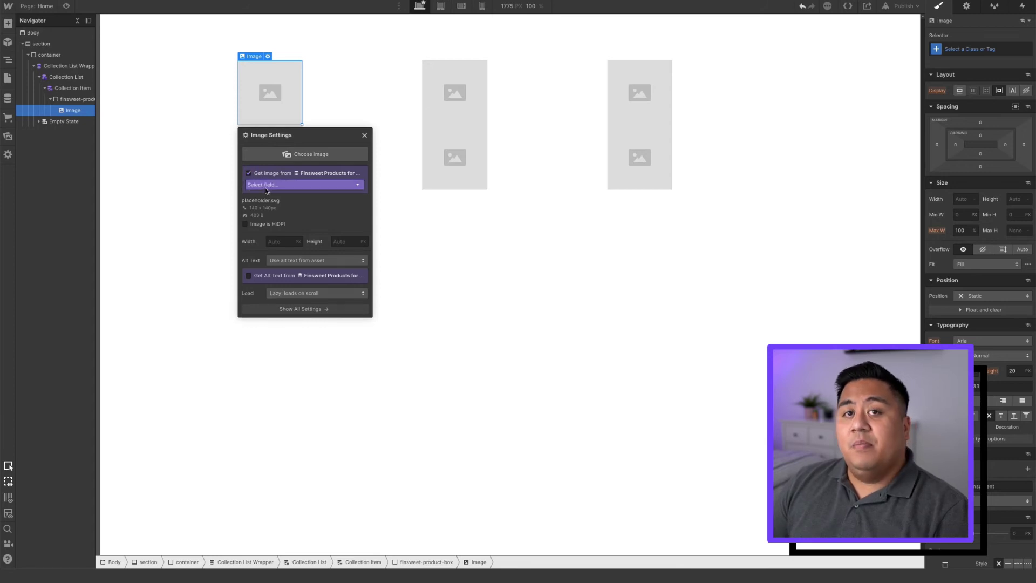
pyautogui.click(265, 185)
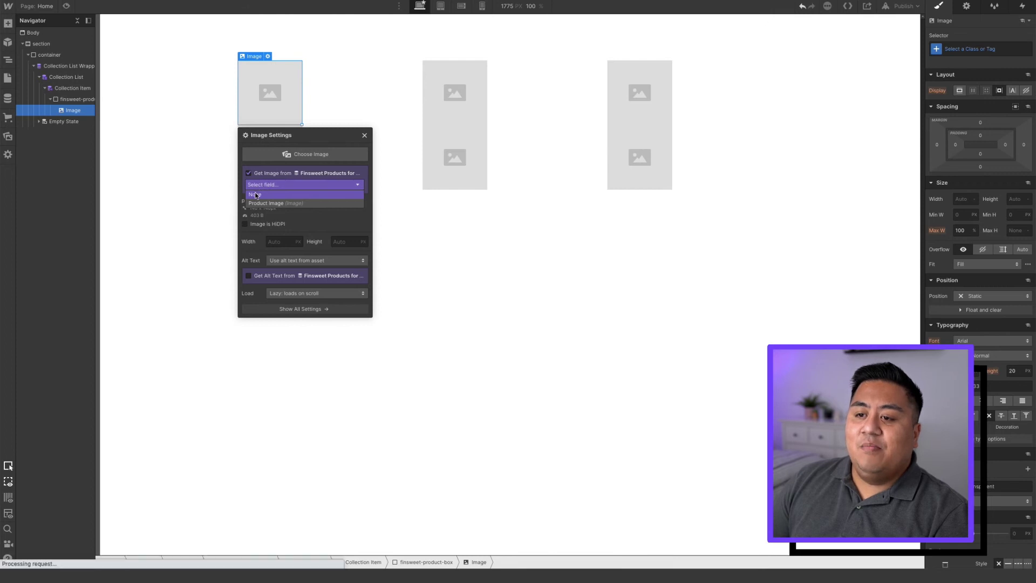
pyautogui.click(260, 204)
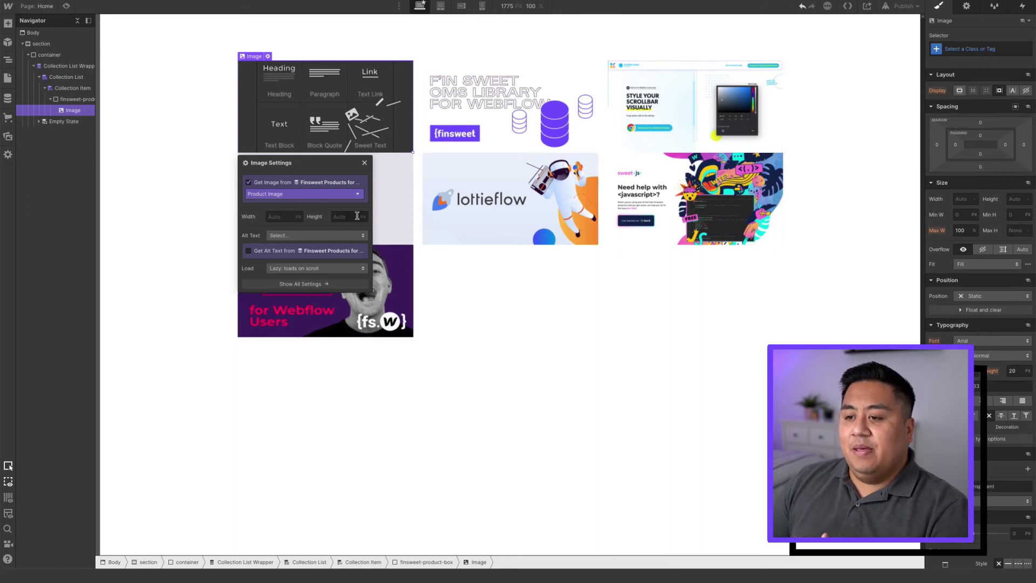
pyautogui.click(365, 164)
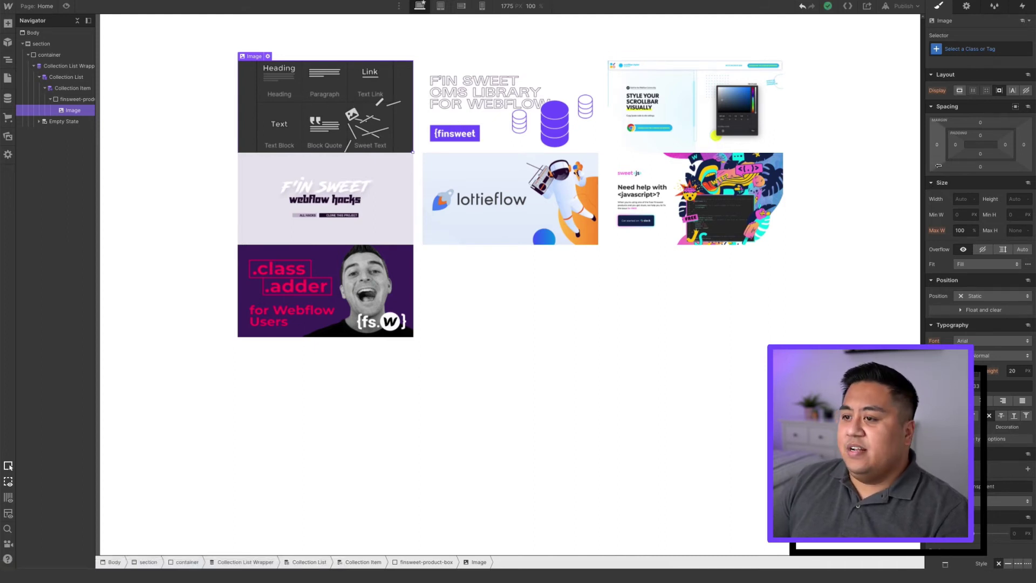
# Set the product image's bottom margin to 20 px
pyautogui.click(980, 166)
pyautogui.write('20')
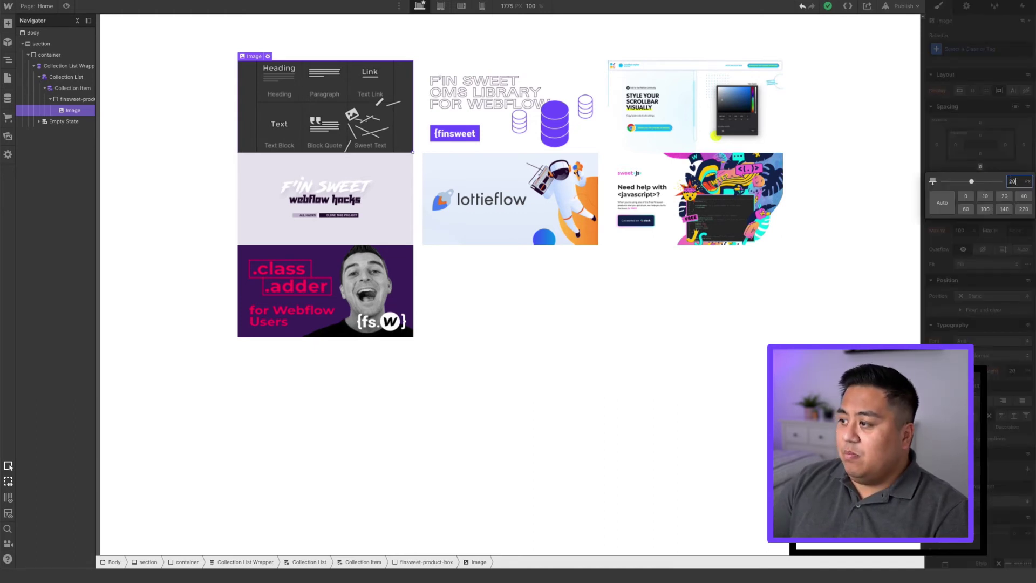
pyautogui.press('Return')
# Give the product image an outside box shadow in black at 20% opacity, with distance 3 px, blur 10 px and size -2 px
pyautogui.scroll(-4, 982, 280)
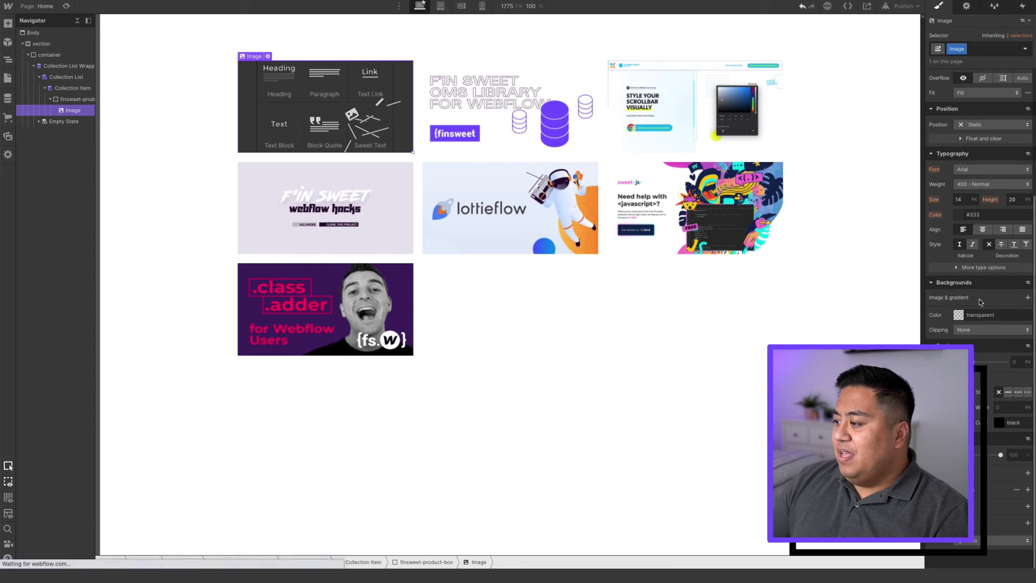
pyautogui.click(1027, 473)
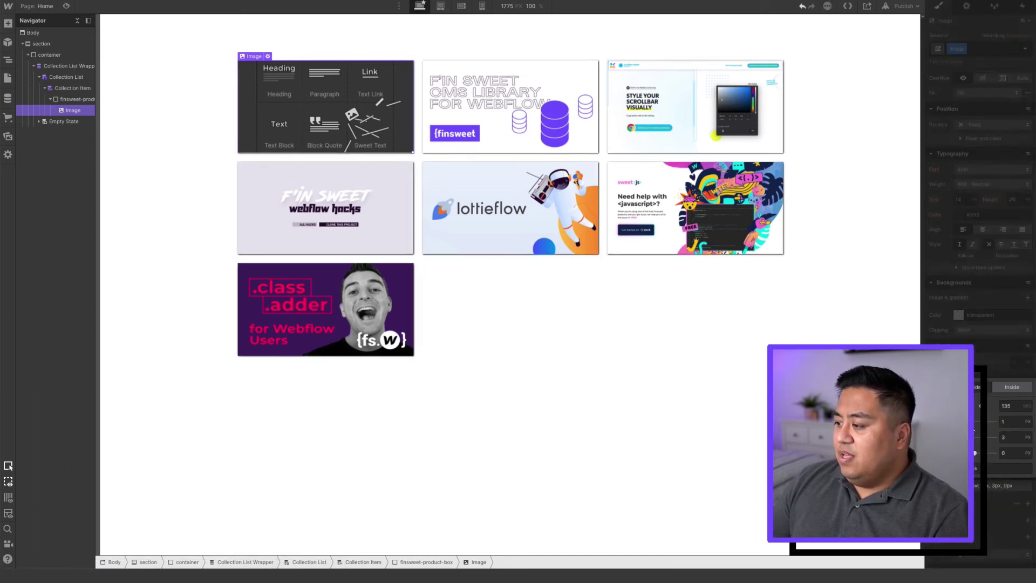
pyautogui.click(1003, 468)
pyautogui.moveTo(1013, 406); pyautogui.dragTo(949, 404)
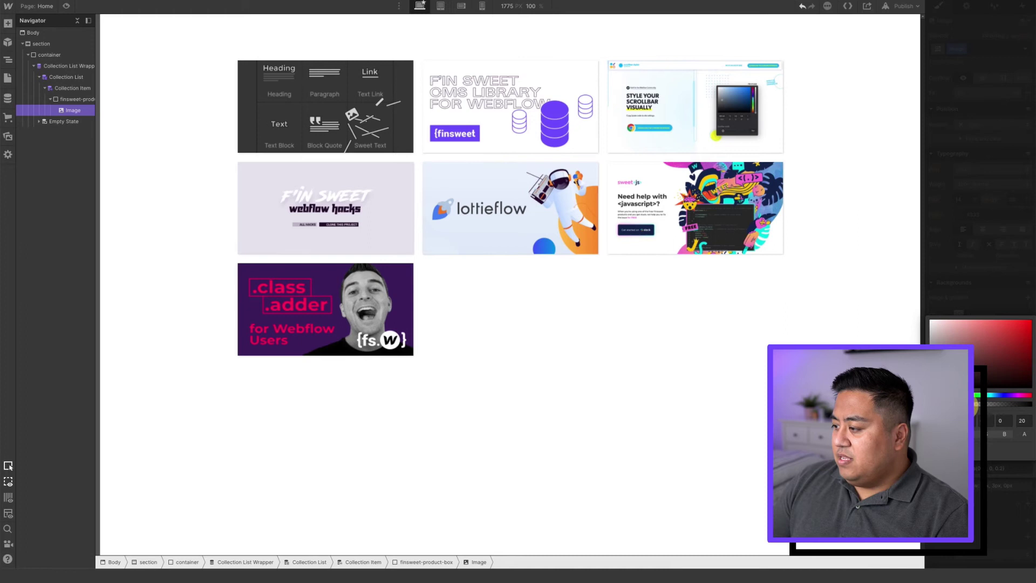
pyautogui.press('Escape')
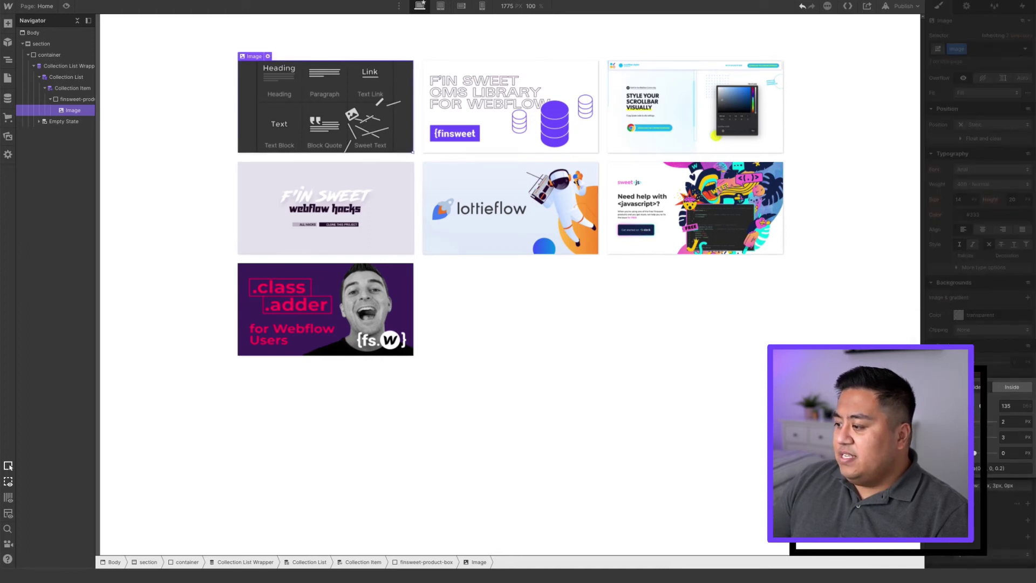
pyautogui.moveTo(968, 437)
pyautogui.mouseDown()
pyautogui.moveTo(975, 421)
pyautogui.moveTo(976, 453)
pyautogui.mouseUp()
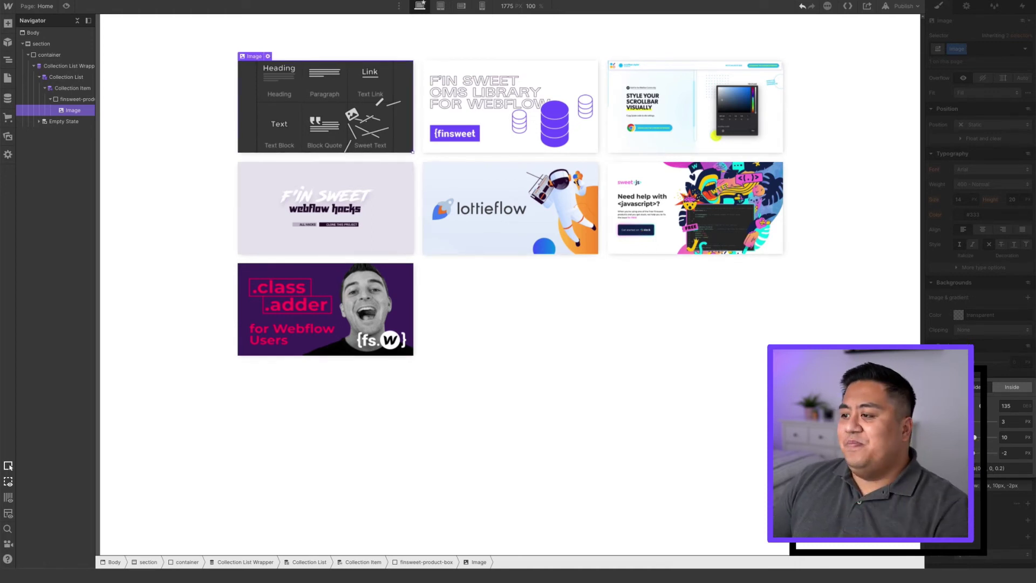
pyautogui.press('Escape')
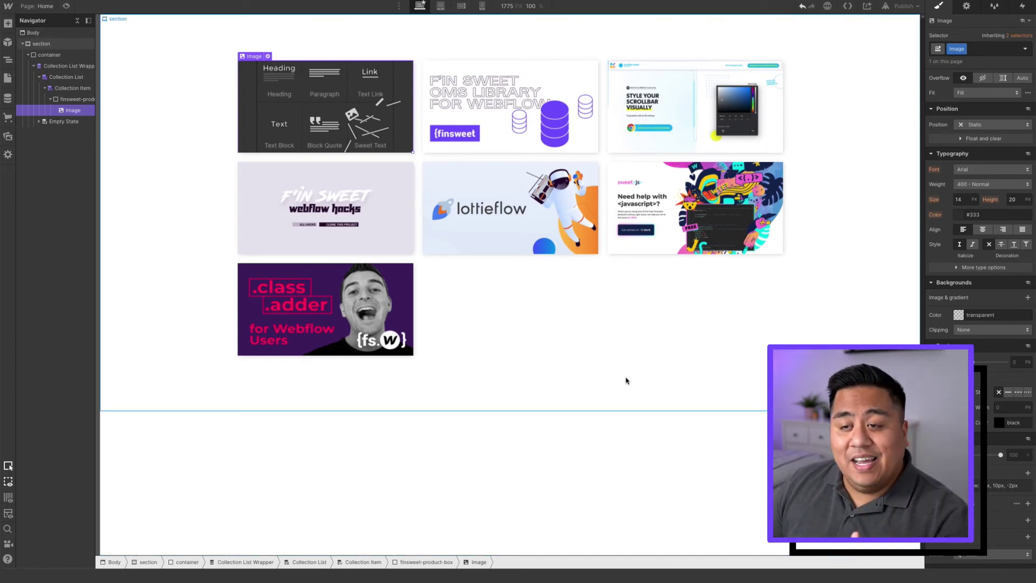
# Add an H1 Heading below the image inside the finsweet-product-box and bind its text to the collection's Title field
pyautogui.click(8, 24)
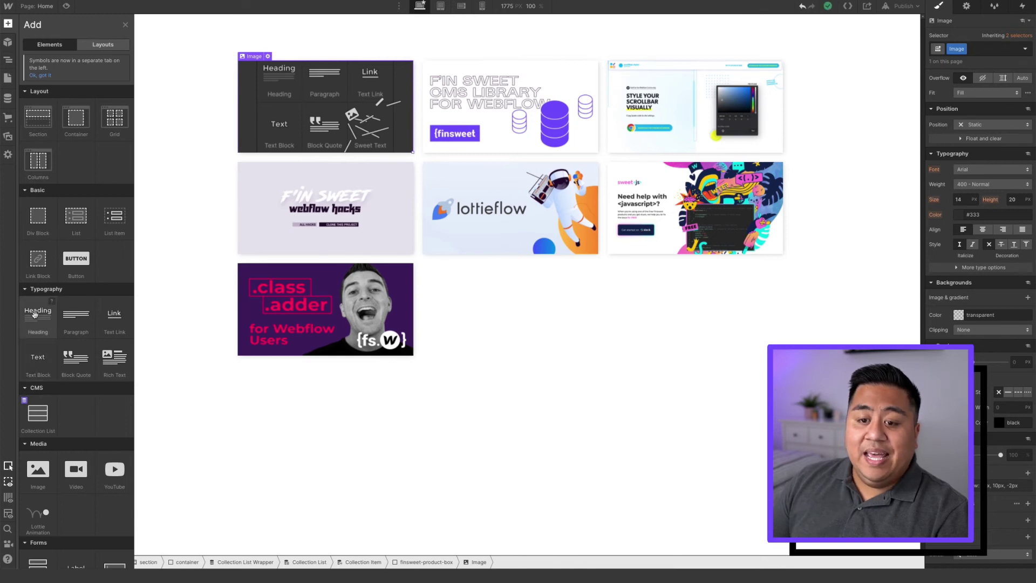
pyautogui.moveTo(38, 315); pyautogui.dragTo(91, 125)
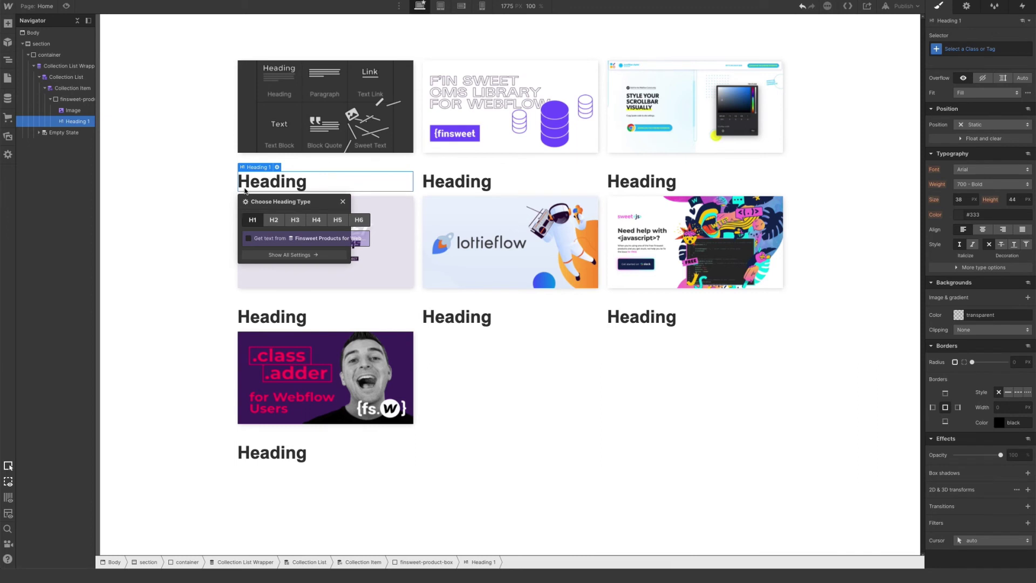
pyautogui.click(248, 238)
pyautogui.click(256, 251)
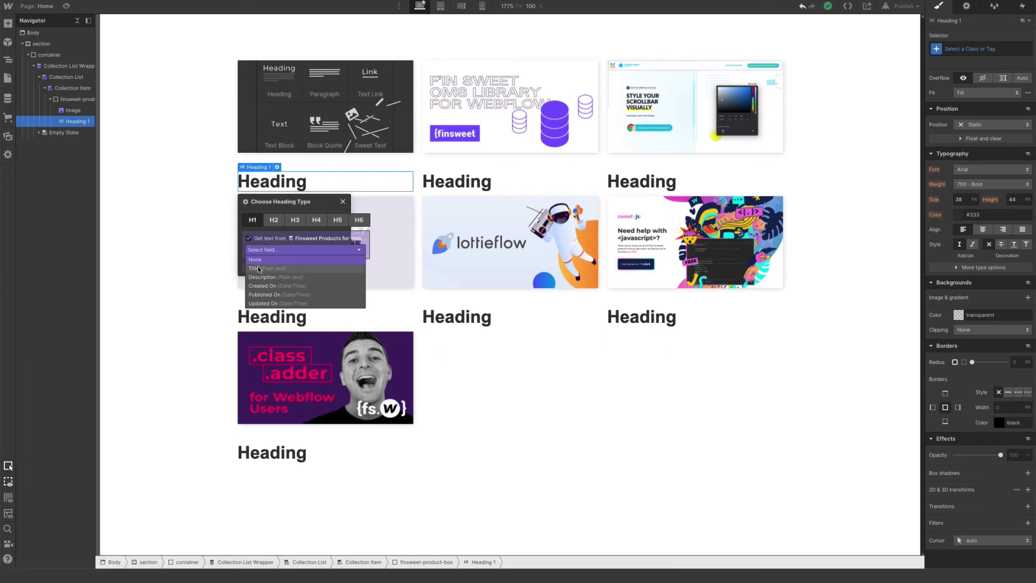
pyautogui.click(259, 268)
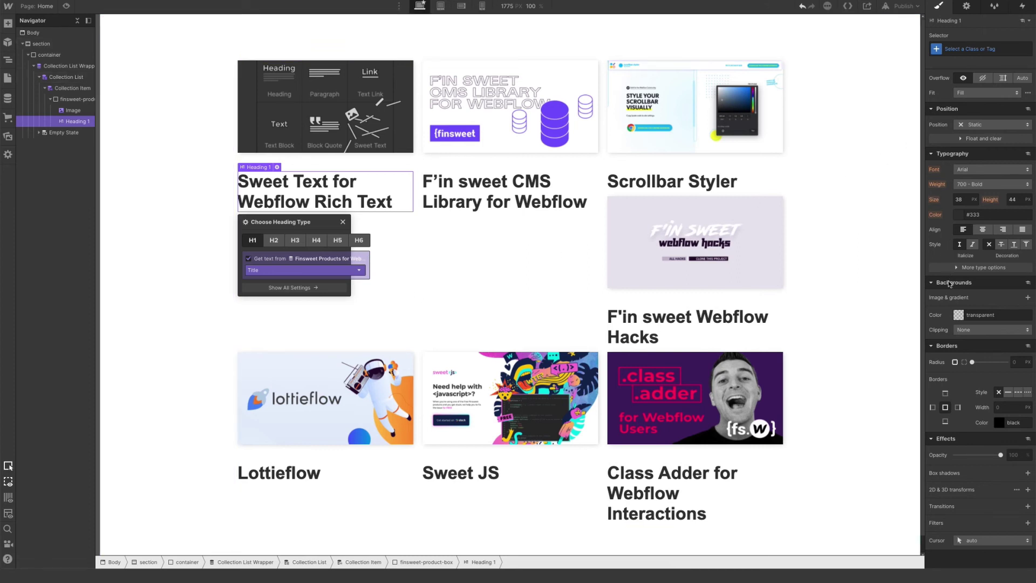
# Style the product heading with the Exo font, size 32 px and line height 44 px
pyautogui.scroll(2, 958, 270)
pyautogui.click(972, 242)
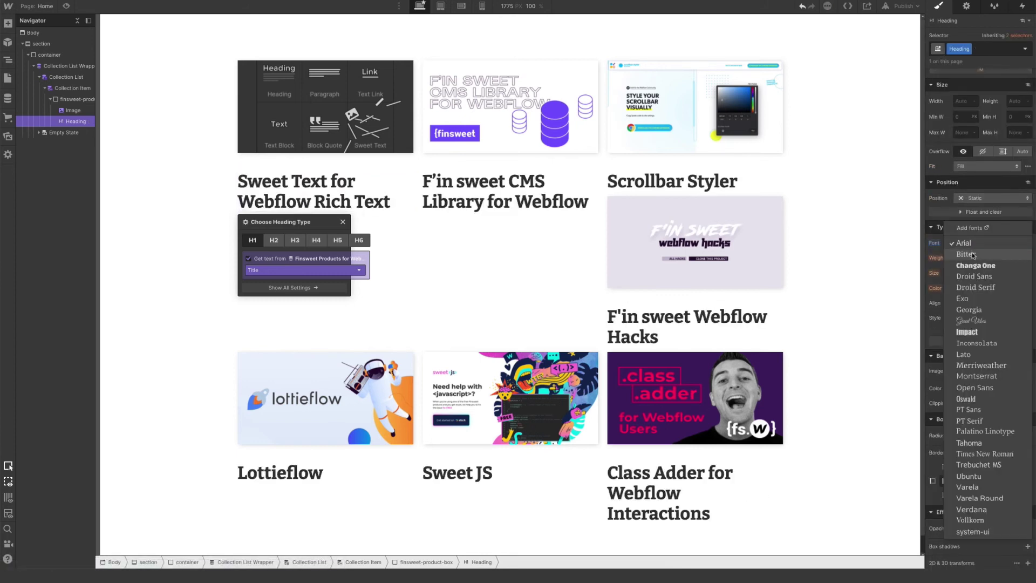
pyautogui.click(969, 297)
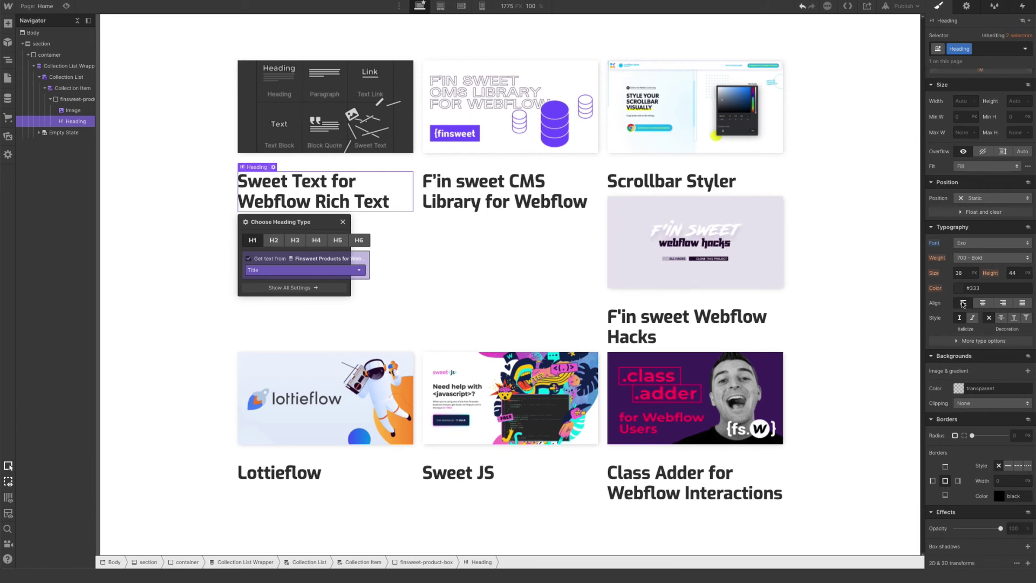
pyautogui.click(964, 273)
pyautogui.write('32')
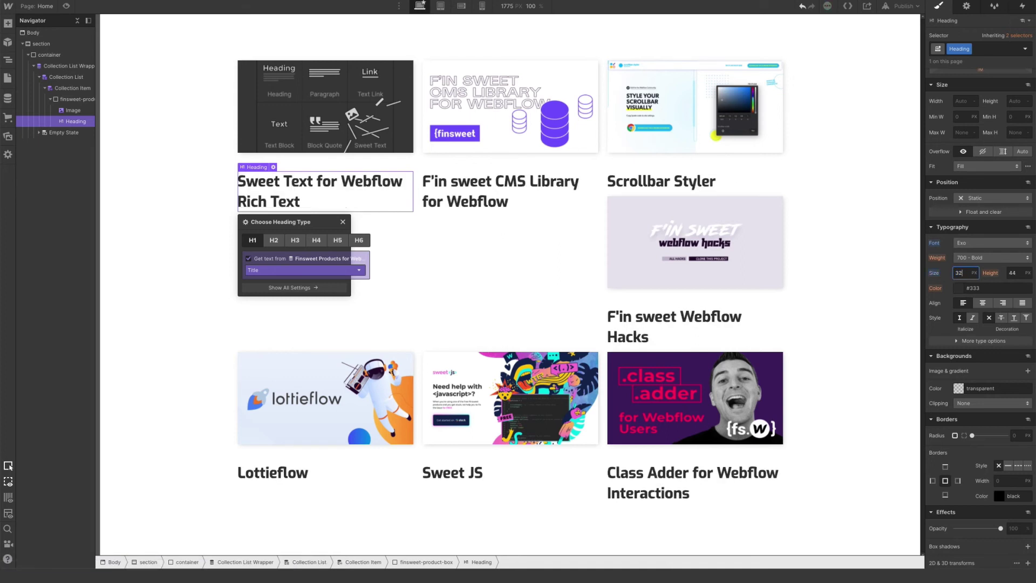
pyautogui.click(1014, 274)
pyautogui.write('44')
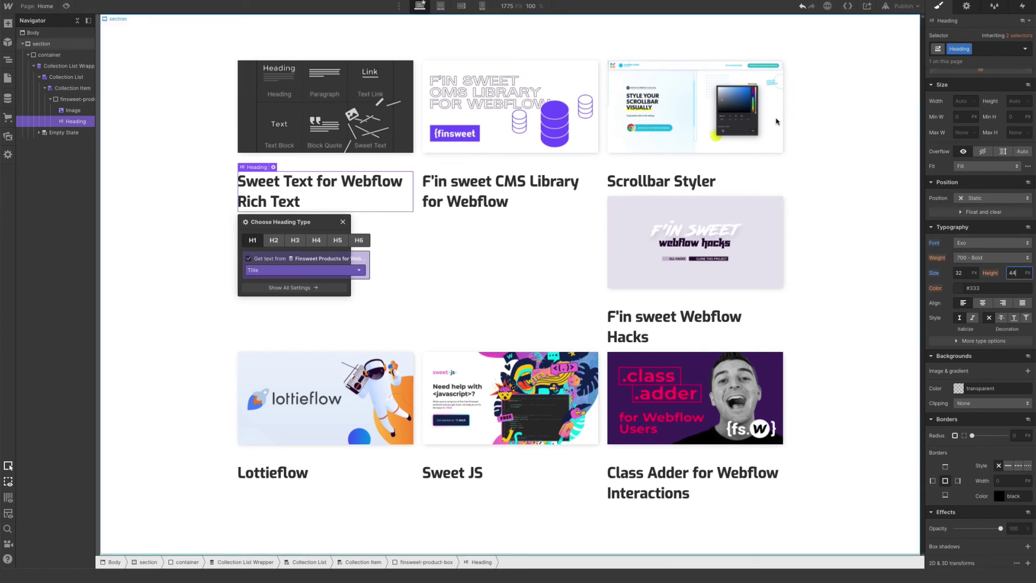
# Remove the product image's bottom margin by setting it to 0 px
pyautogui.click(339, 164)
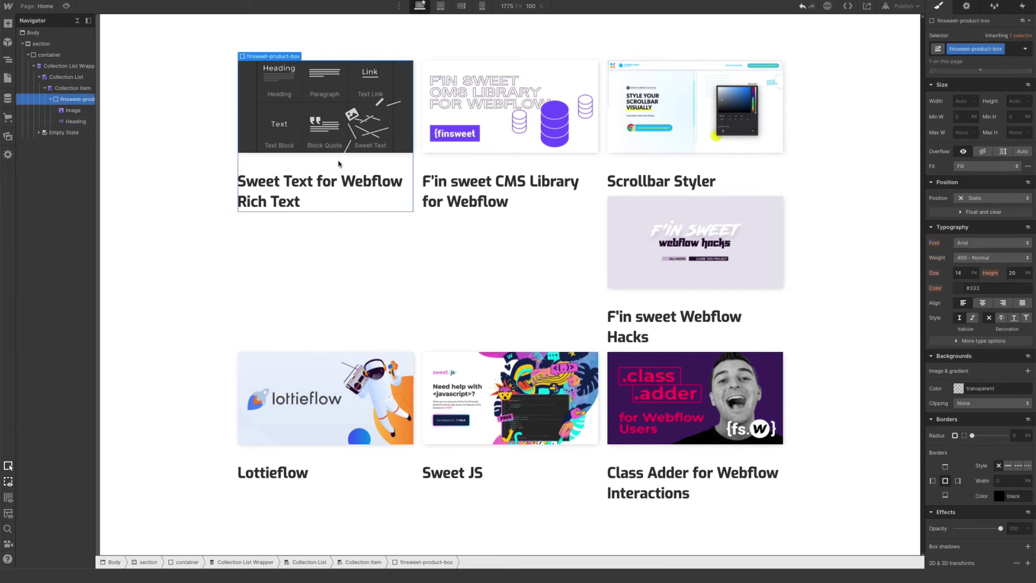
pyautogui.click(306, 147)
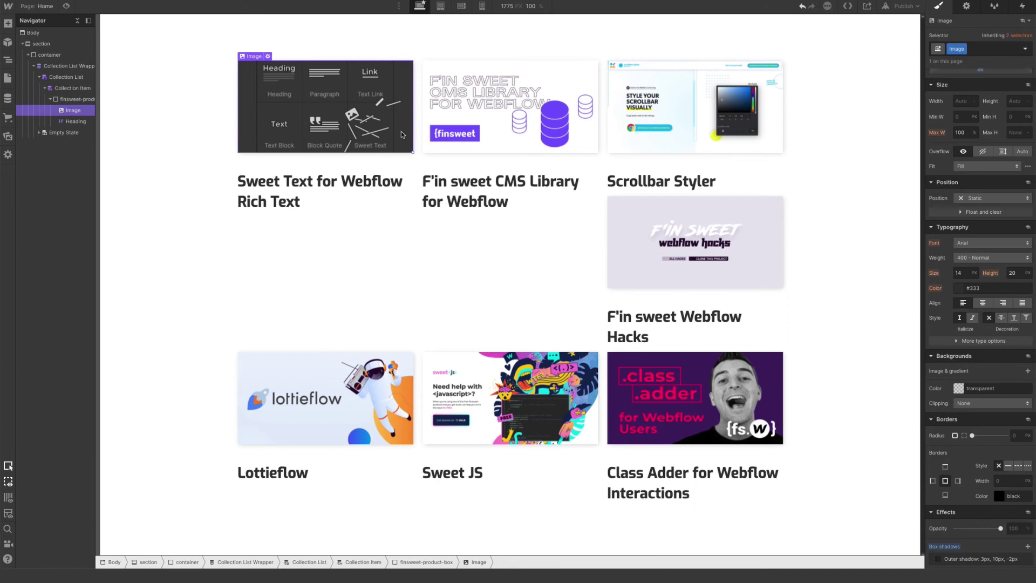
pyautogui.scroll(2, 991, 243)
pyautogui.moveTo(981, 170); pyautogui.dragTo(980, 182)
pyautogui.click(981, 169)
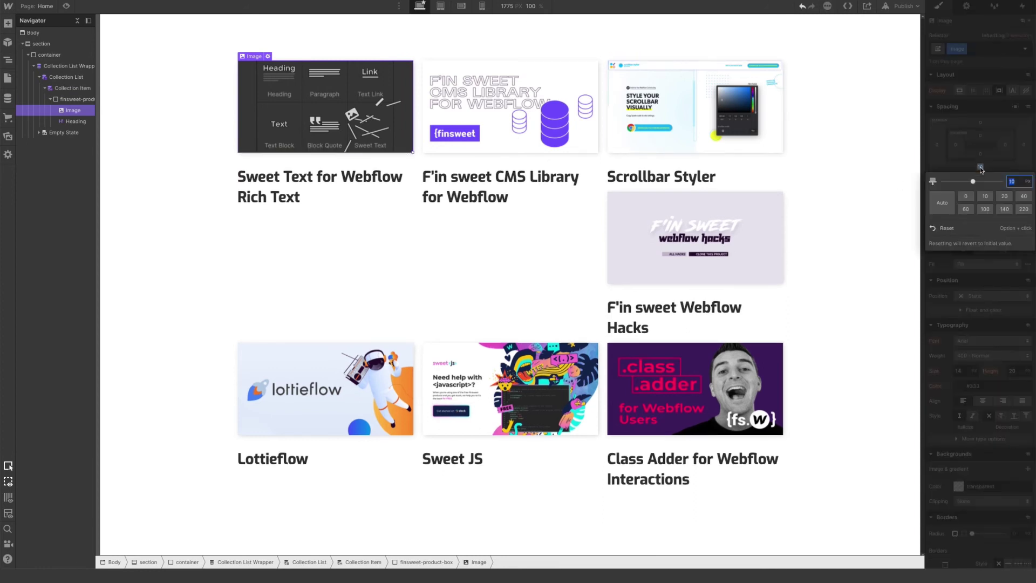
pyautogui.press('Return')
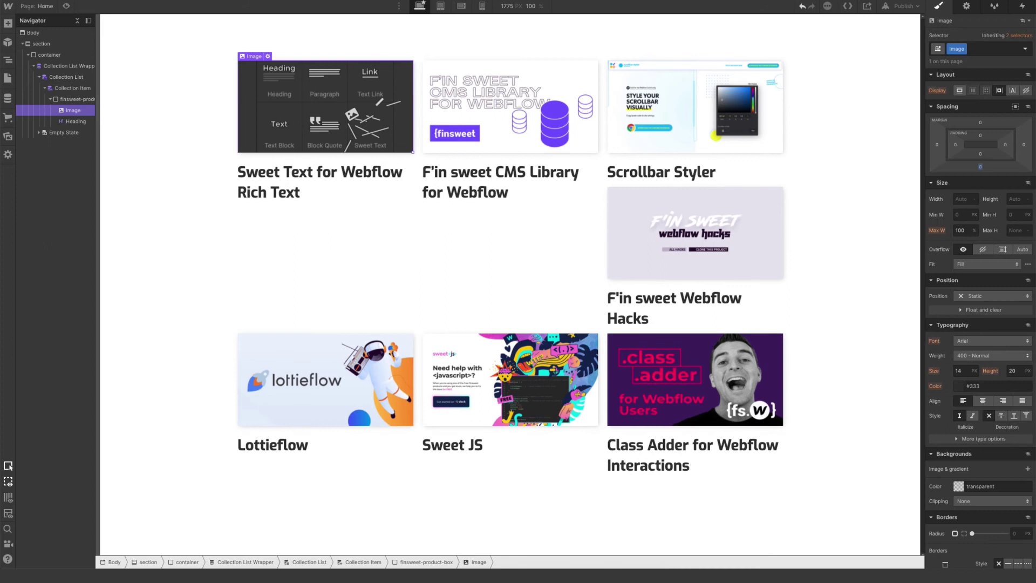
# Add a Paragraph below the product heading and bind its text to the collection's Description field
pyautogui.click(386, 196)
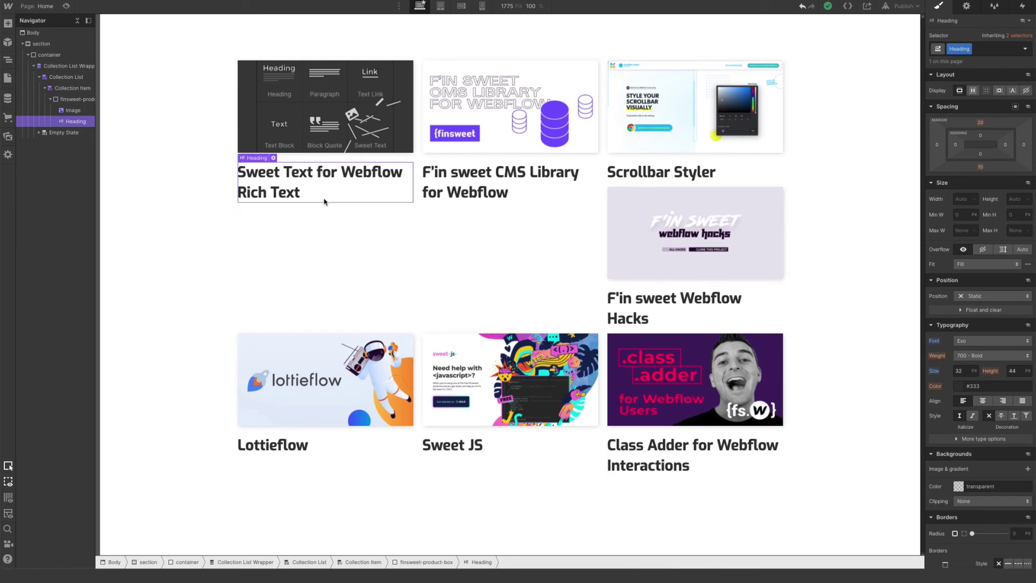
pyautogui.click(7, 24)
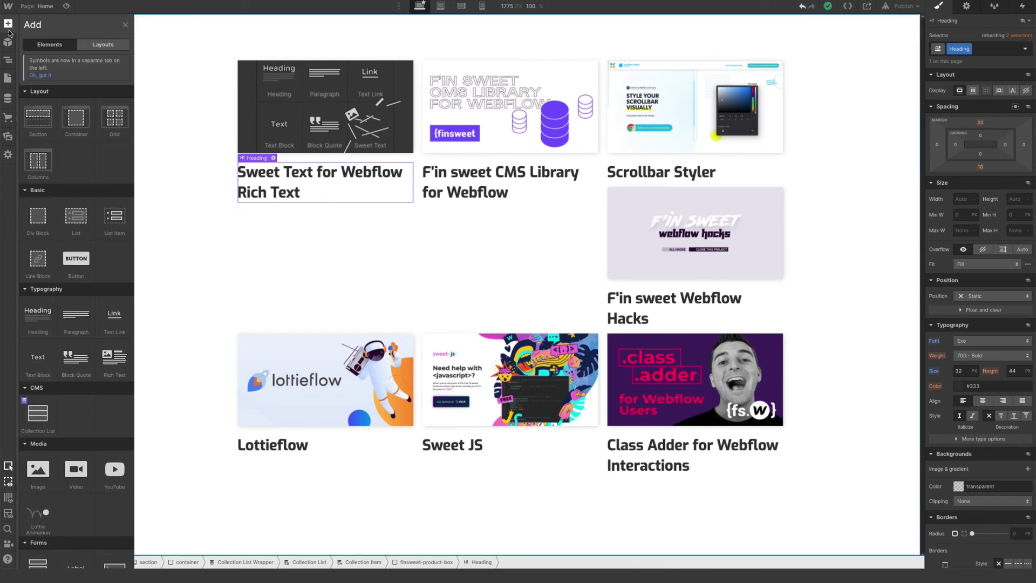
pyautogui.moveTo(76, 317); pyautogui.dragTo(84, 137)
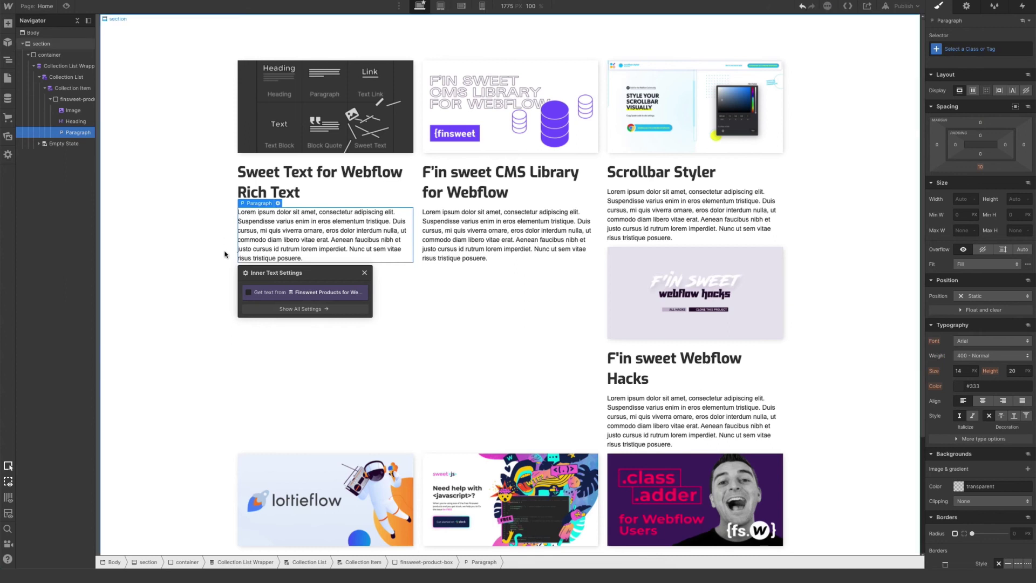
pyautogui.click(248, 293)
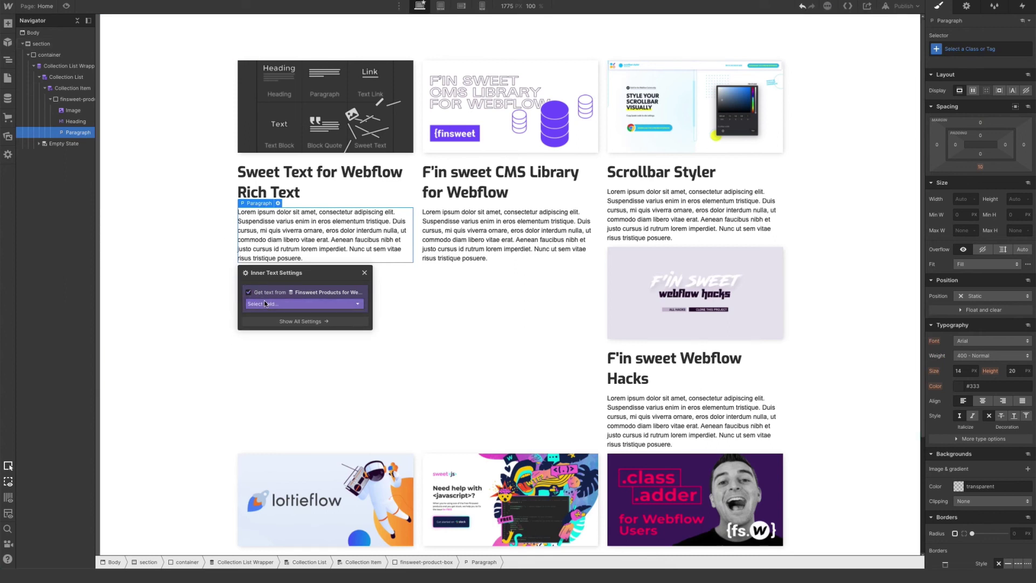
pyautogui.click(263, 303)
pyautogui.click(264, 331)
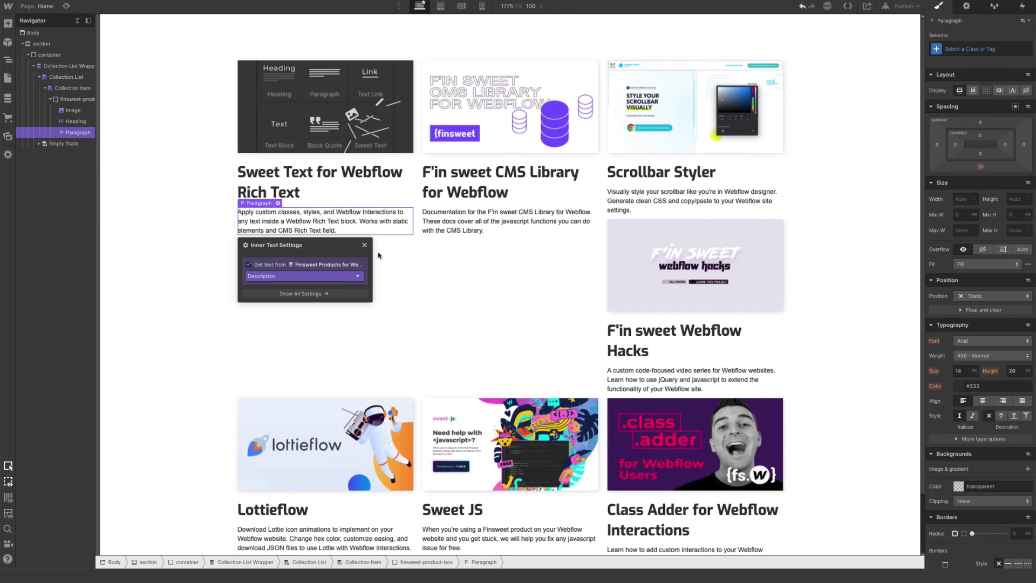
# Style the product description paragraph with the Montserrat font, size 16 px and line height 26 px
pyautogui.click(976, 346)
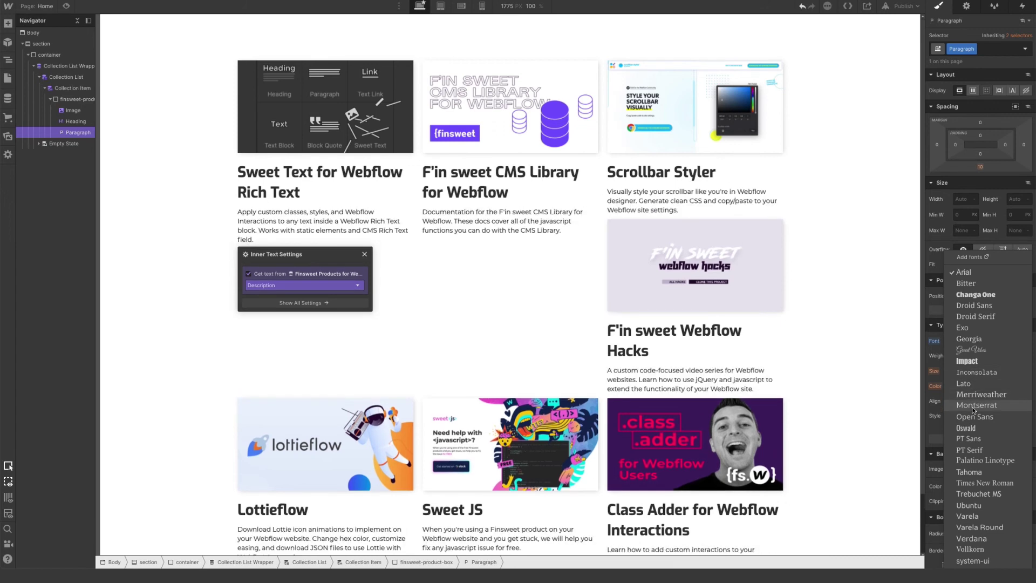
pyautogui.click(974, 406)
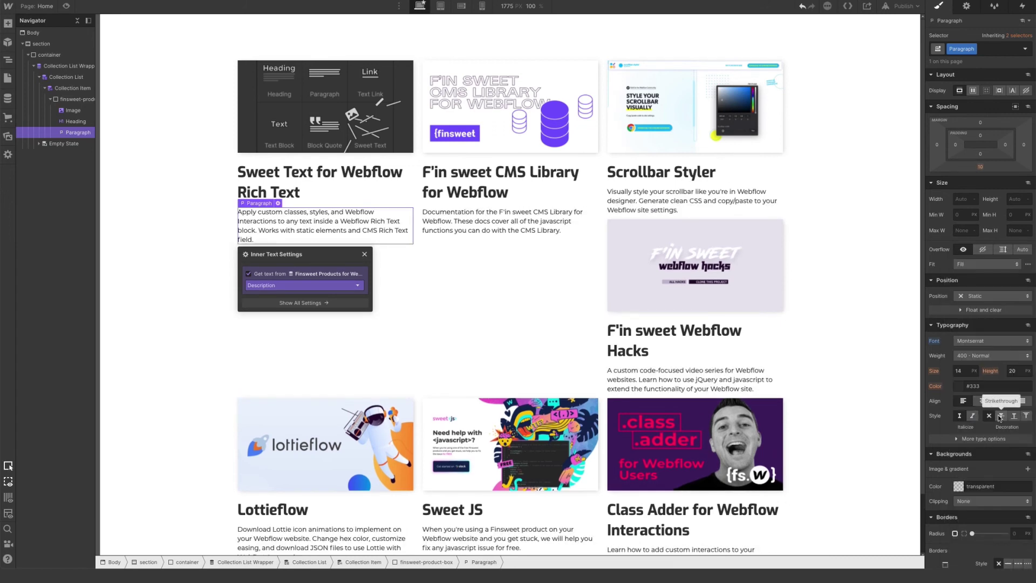
pyautogui.click(963, 371)
pyautogui.write('16')
pyautogui.press('Tab')
pyautogui.write('2')
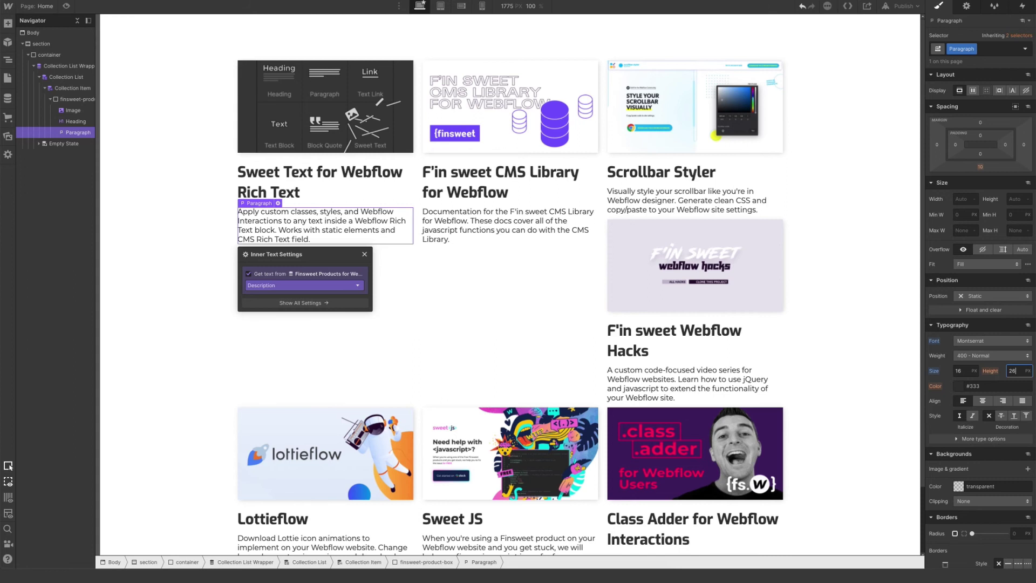
pyautogui.write('6')
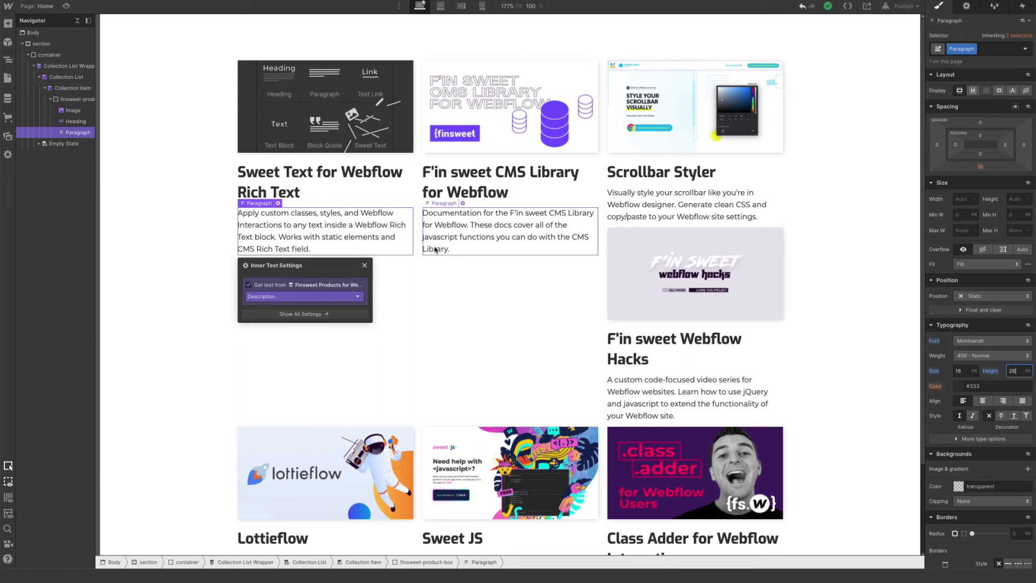
# Set the finsweet-product-box's minimum height, trying 550 px and 450 px before settling on 500 px
pyautogui.click(60, 101)
pyautogui.click(51, 99)
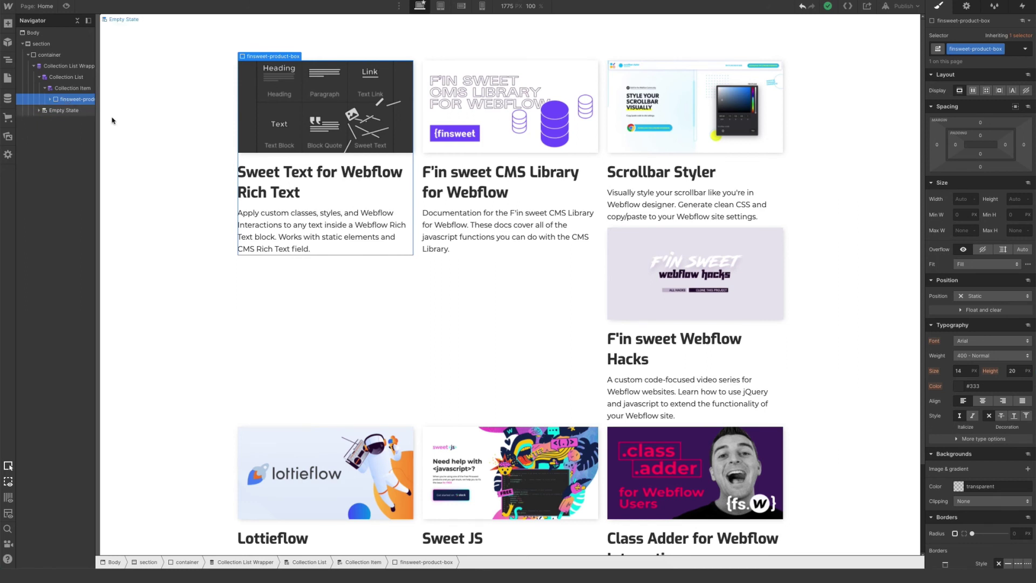
pyautogui.click(1011, 215)
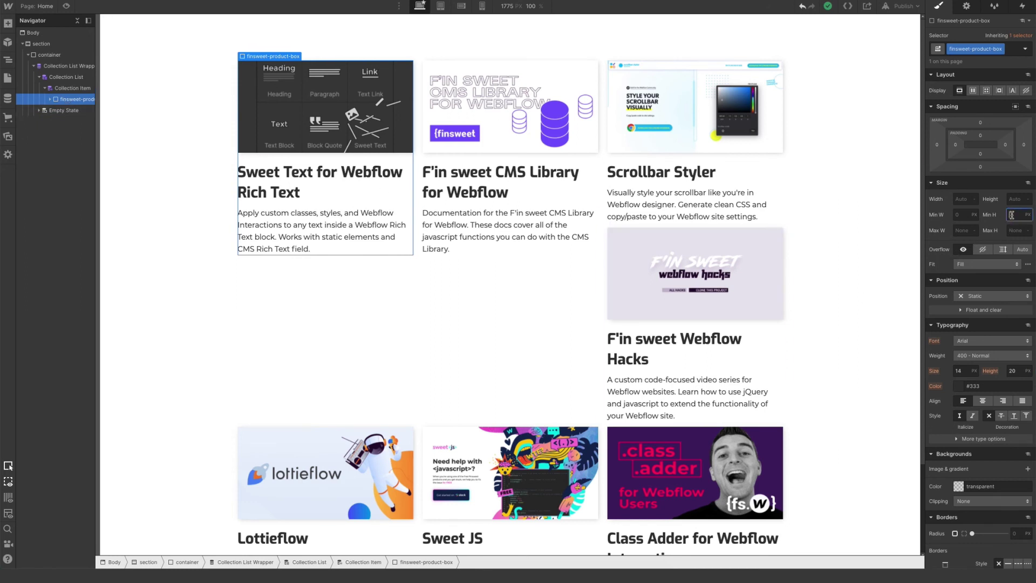
pyautogui.write('5')
pyautogui.press('Return')
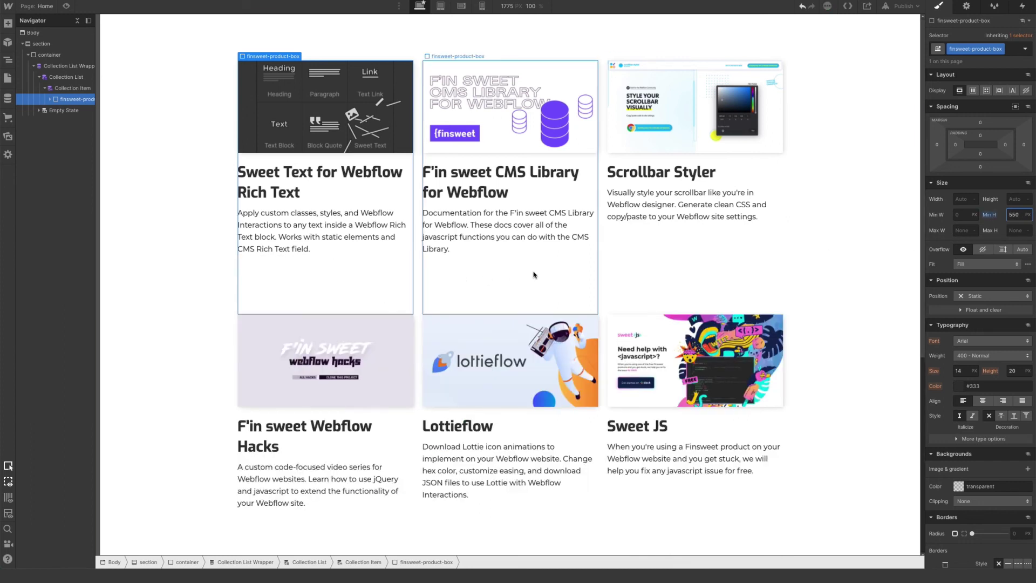
pyautogui.scroll(-3, 531, 289)
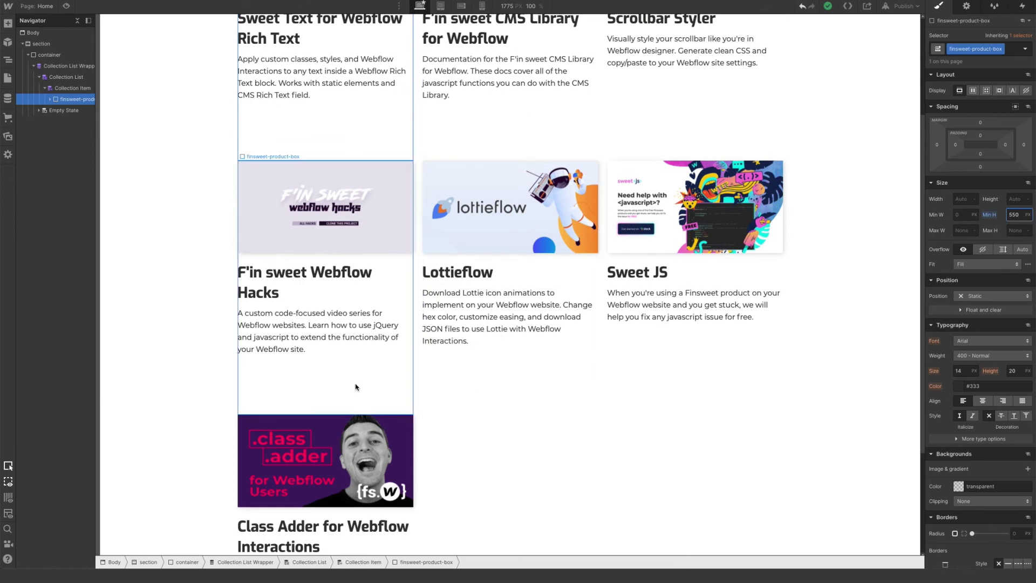
pyautogui.scroll(-3, 688, 376)
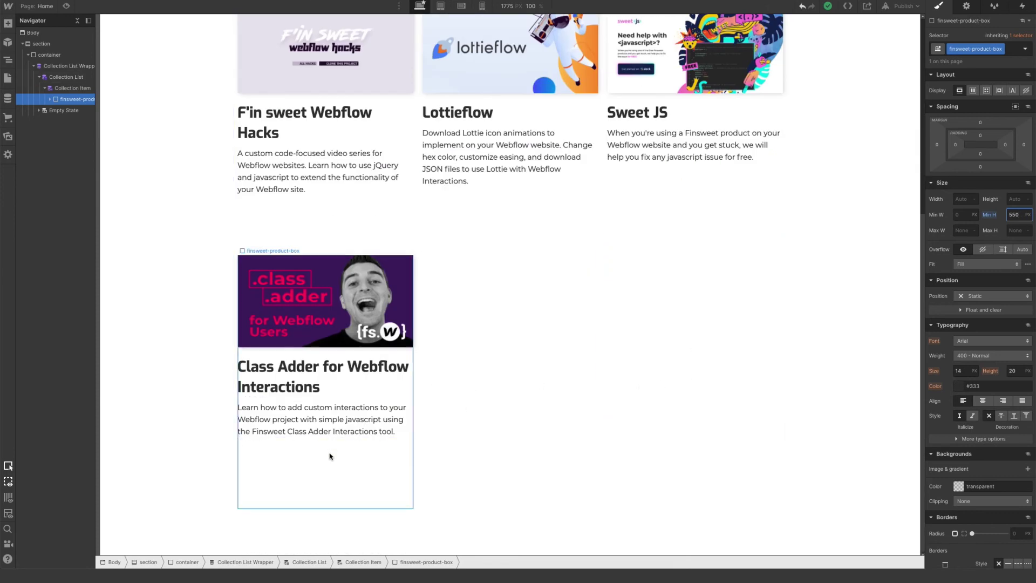
pyautogui.scroll(6, 377, 220)
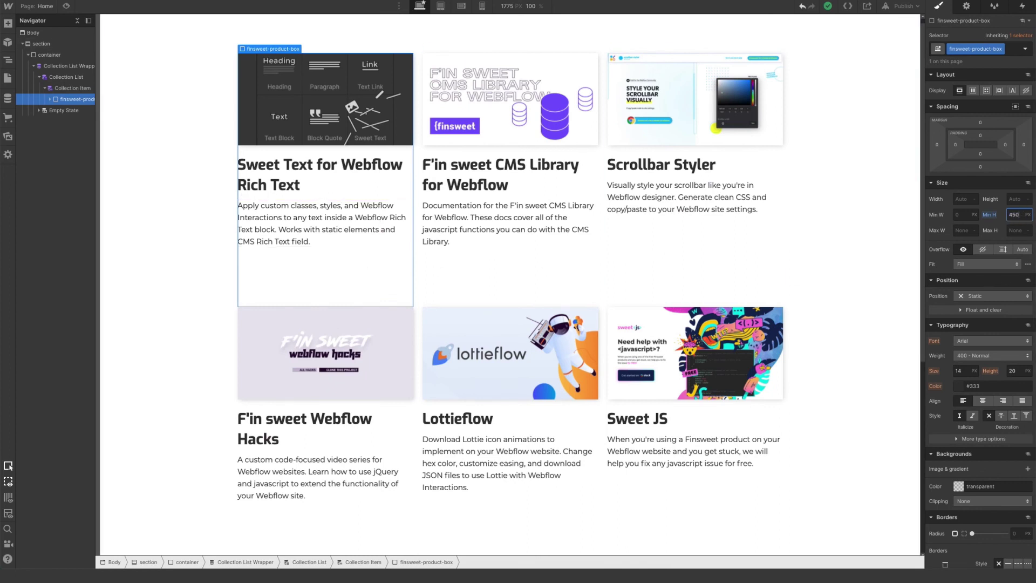
pyautogui.press('Return')
pyautogui.doubleClick(1016, 214)
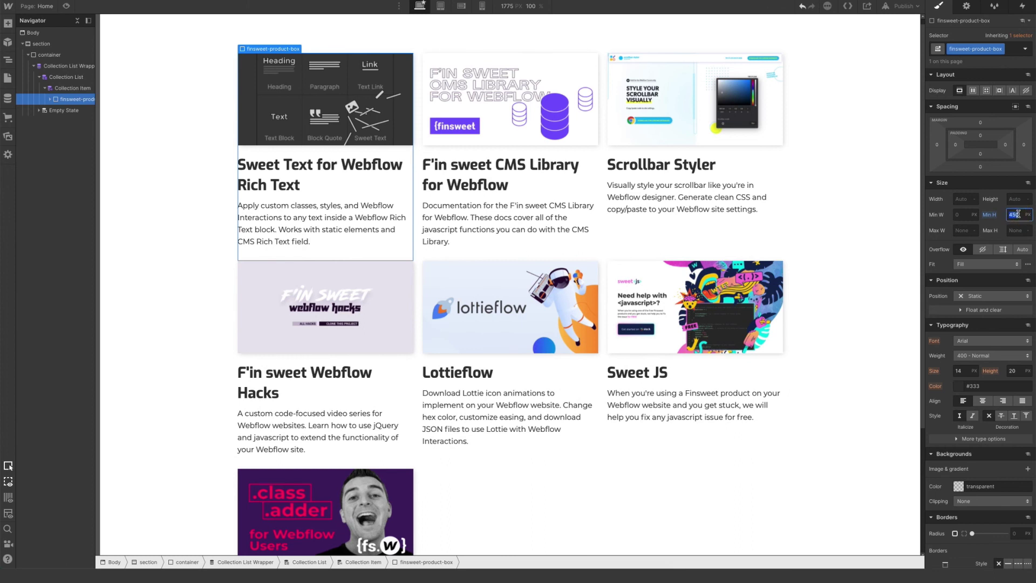
pyautogui.press('Return')
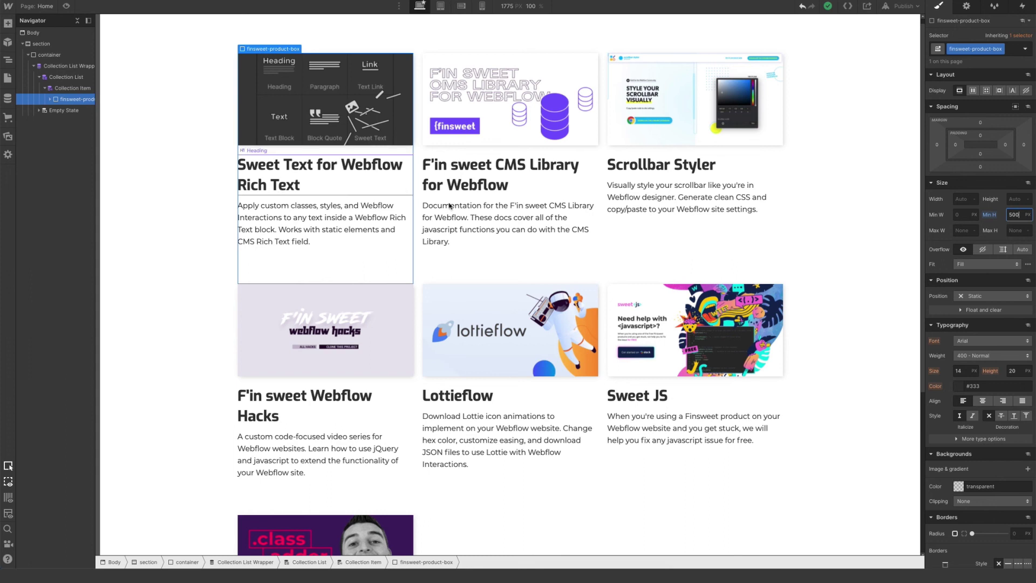
# Try a 1 px solid black border around the finsweet-product-box and remove it again
pyautogui.scroll(-3, 978, 388)
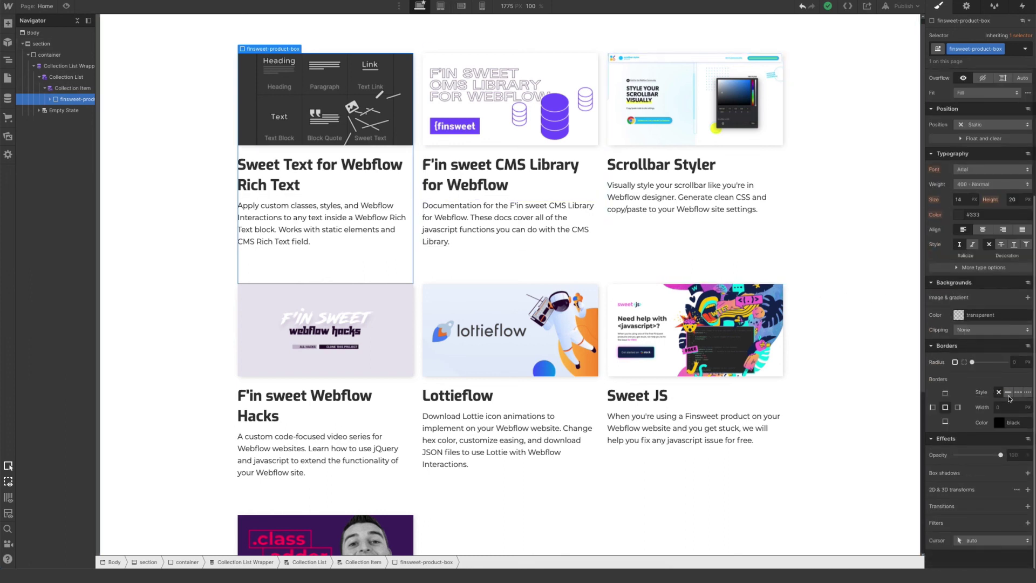
pyautogui.click(1008, 392)
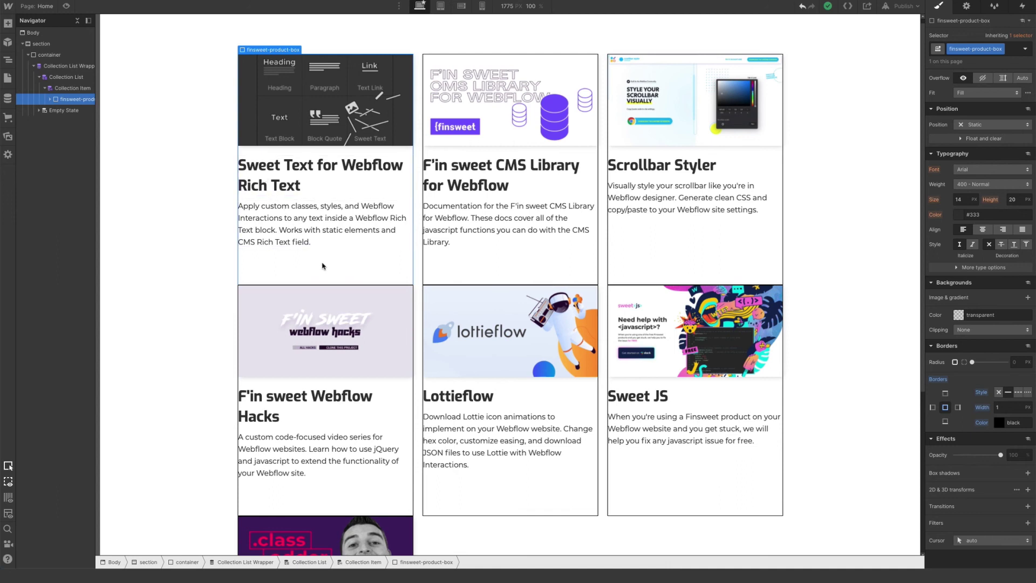
pyautogui.click(998, 394)
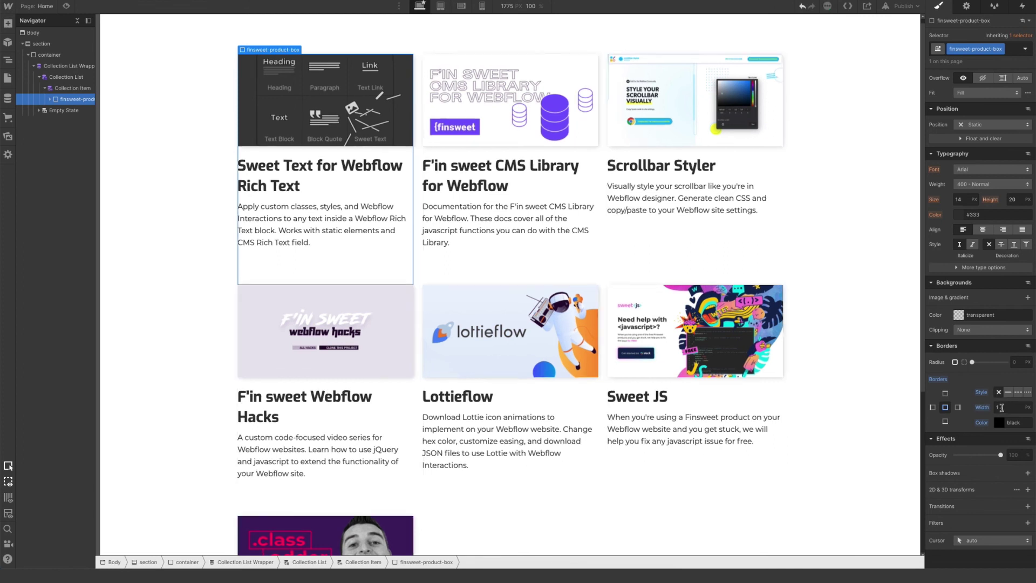
# Give the finsweet-product-box 20 px of padding on its left and right sides
pyautogui.click(69, 88)
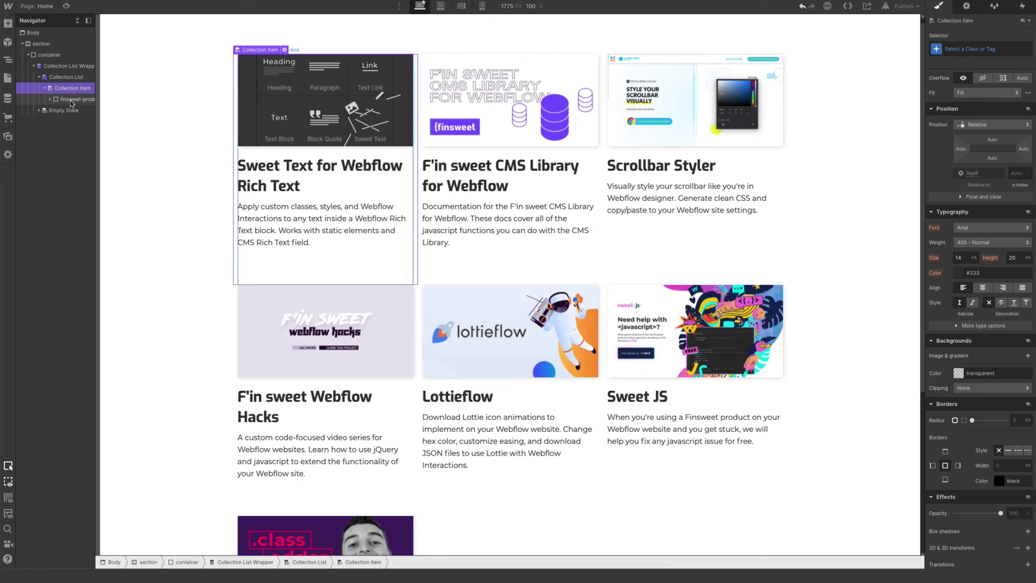
pyautogui.click(70, 101)
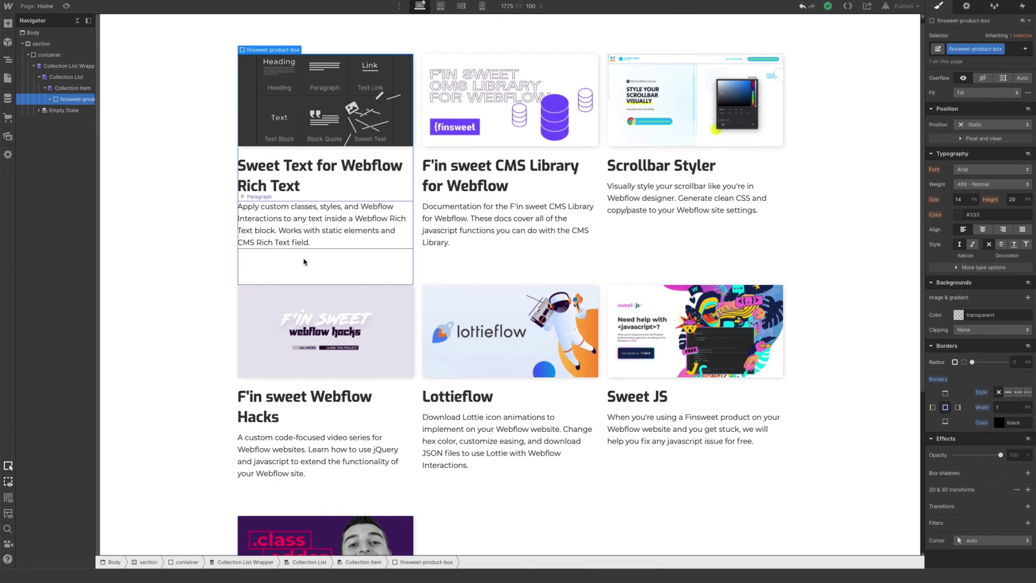
pyautogui.scroll(3, 983, 193)
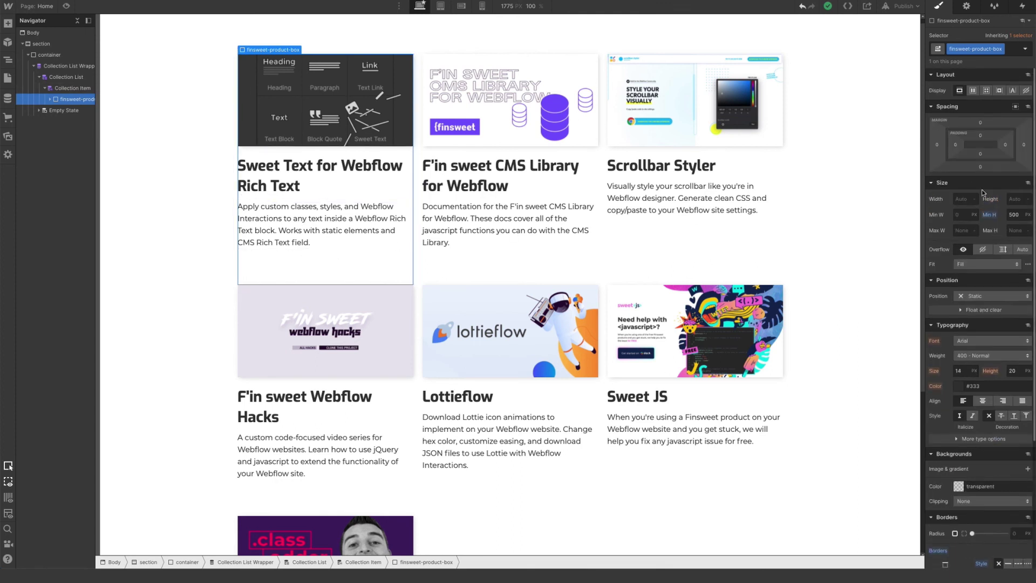
pyautogui.click(955, 145)
pyautogui.write('20')
pyautogui.press('Return')
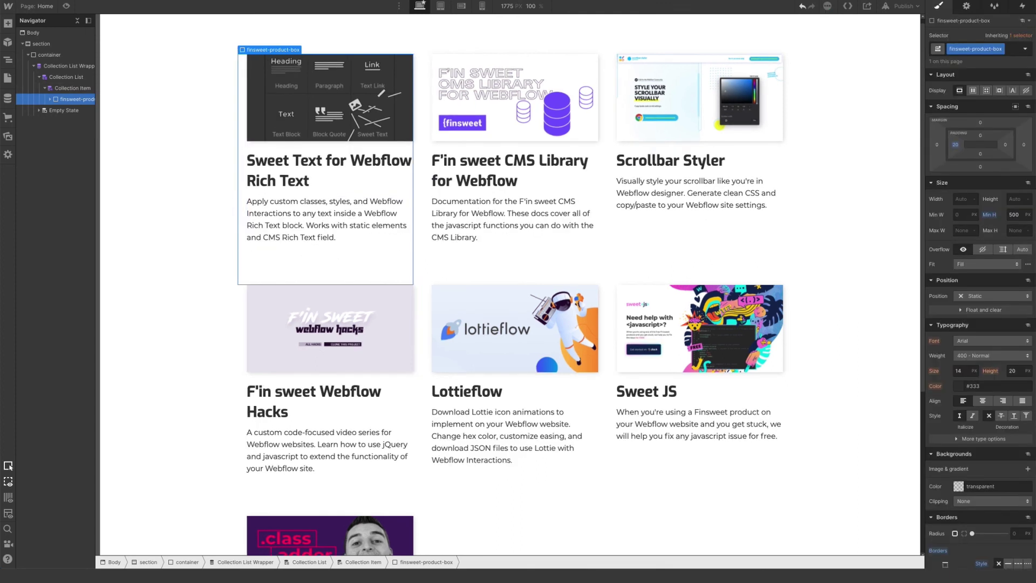
pyautogui.click(1005, 145)
pyautogui.write('20')
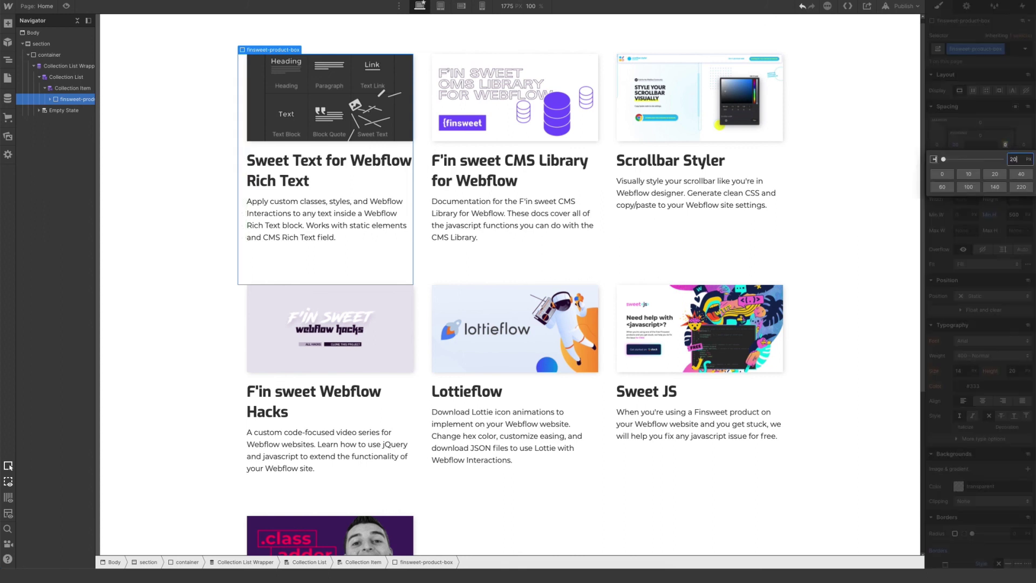
pyautogui.press('Return')
# Add 20 px of padding to the top and bottom of the finsweet-product-box
pyautogui.click(980, 138)
pyautogui.write('20')
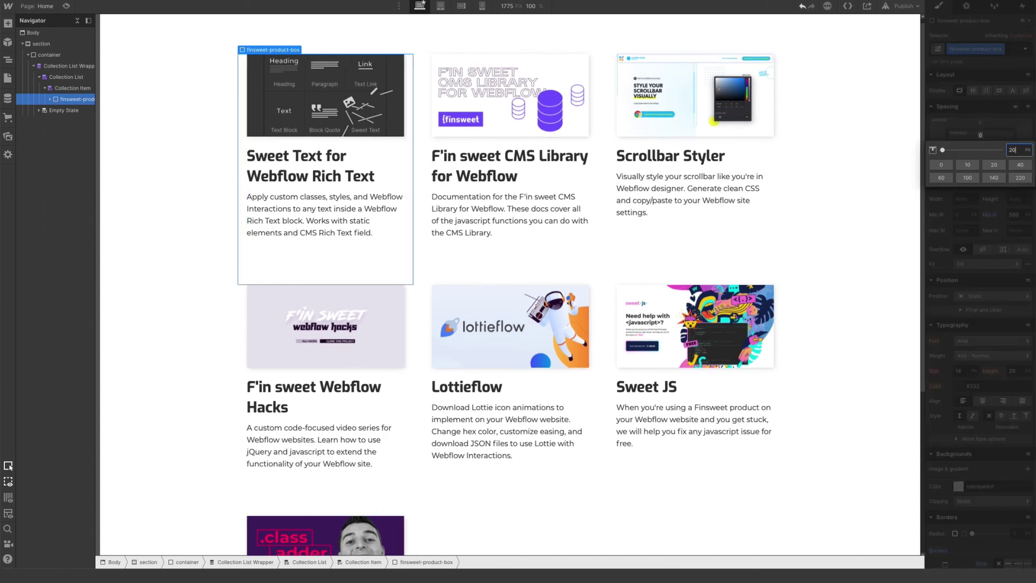
pyautogui.press('Return')
pyautogui.click(981, 156)
pyautogui.write('20')
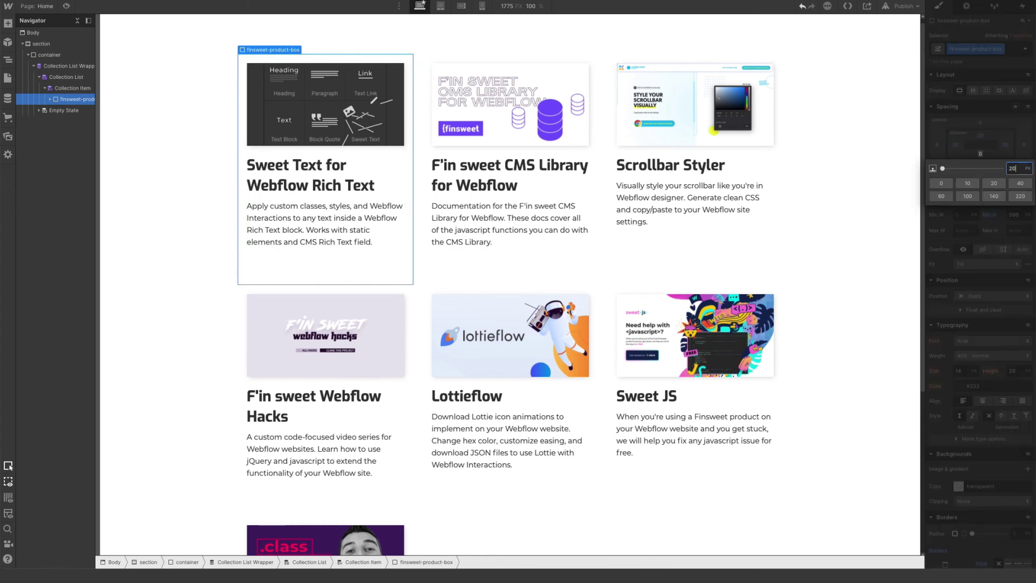
pyautogui.press('Return')
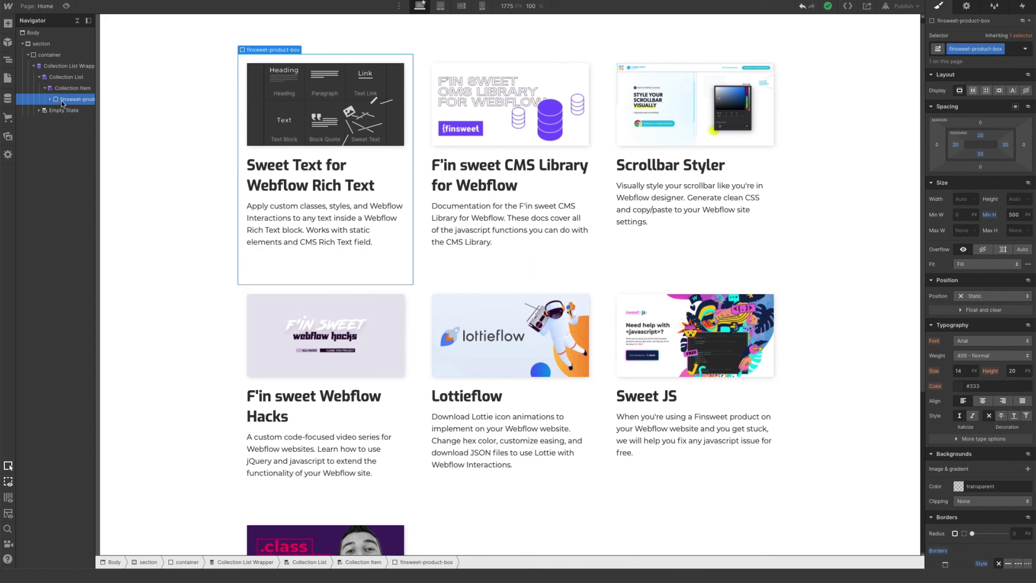
# Apply a solid 1 px black border to the finsweet-product-box, set its bottom margin to 20 px, and review the card grid
pyautogui.scroll(-3, 965, 391)
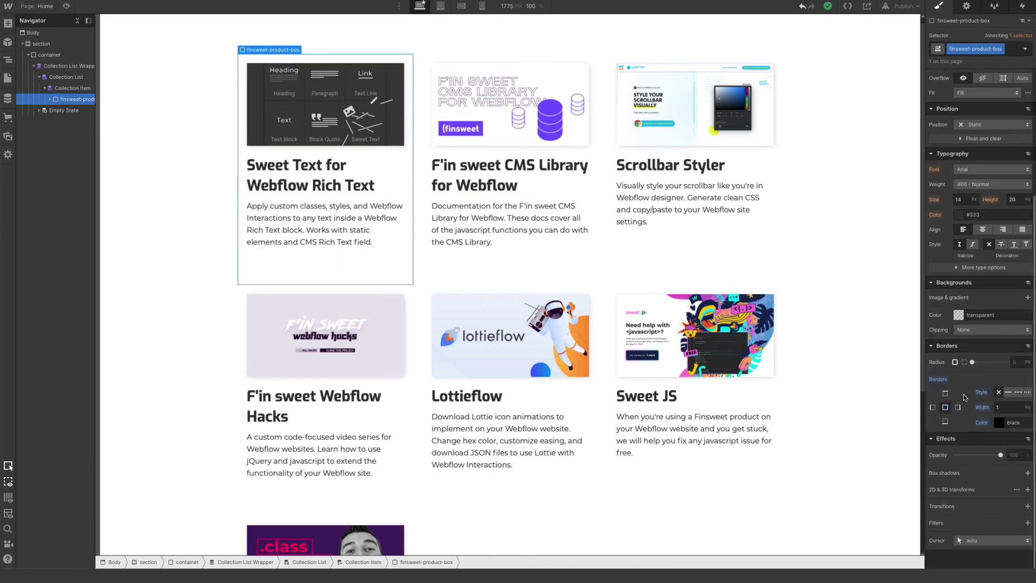
pyautogui.click(1007, 394)
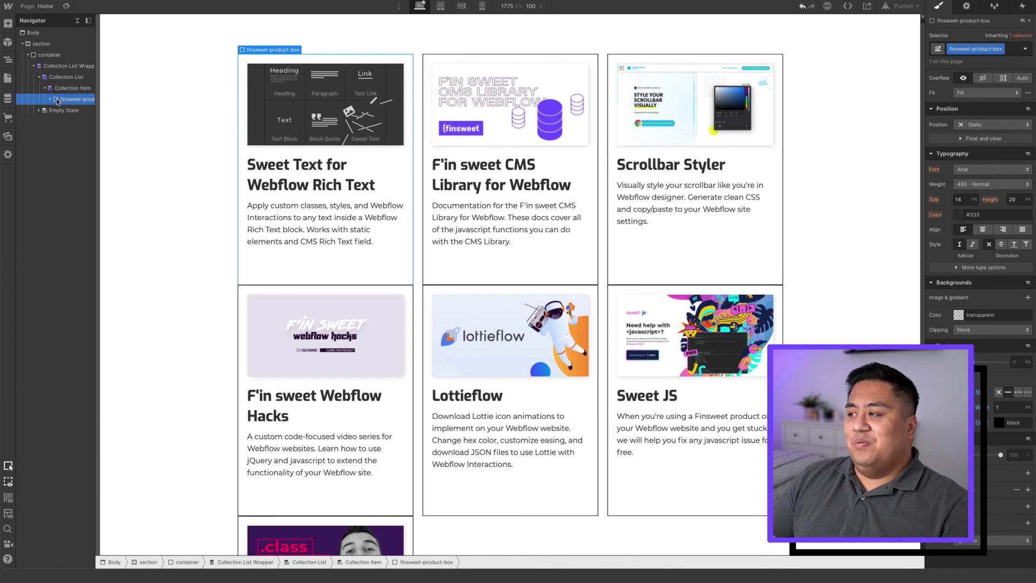
pyautogui.scroll(3, 982, 165)
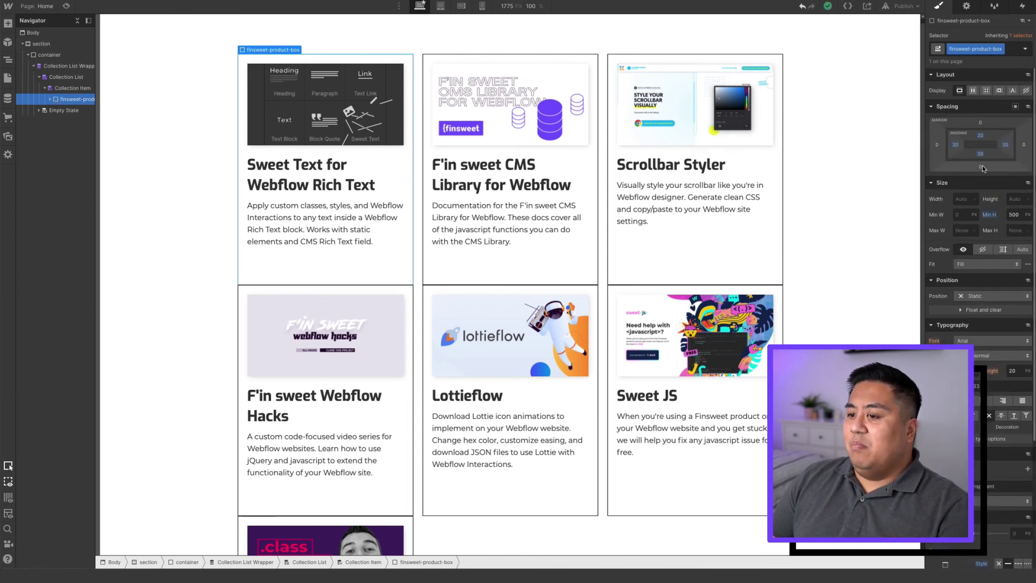
pyautogui.click(980, 167)
pyautogui.write('20')
pyautogui.press('Return')
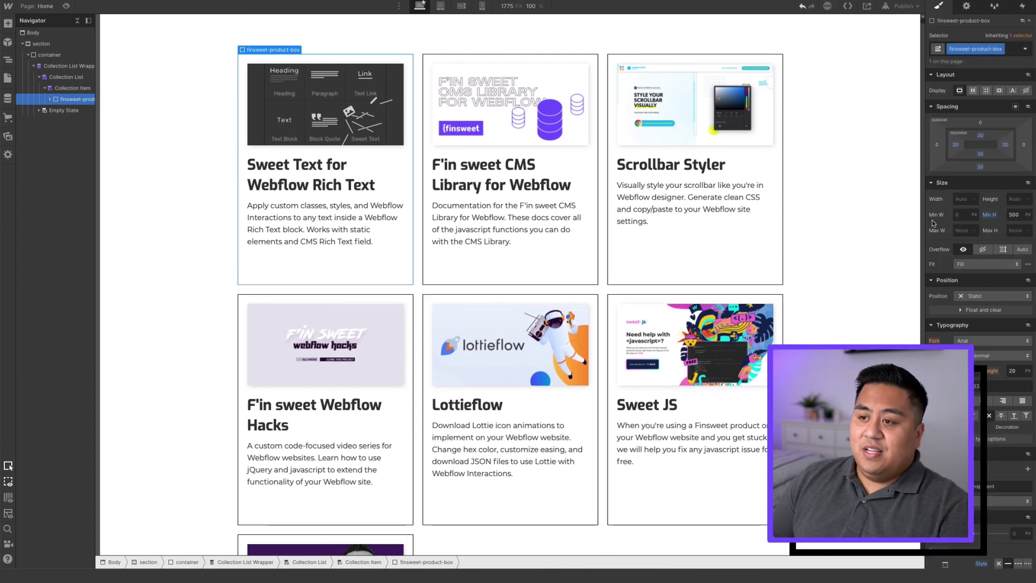
pyautogui.click(222, 294)
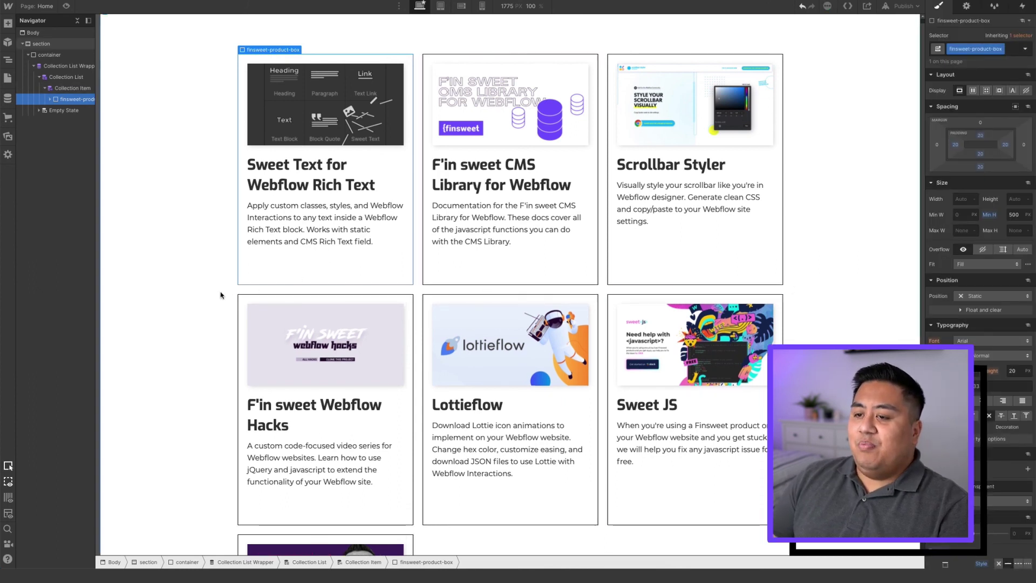
pyautogui.scroll(-2, 221, 293)
pyautogui.scroll(-5, 440, 391)
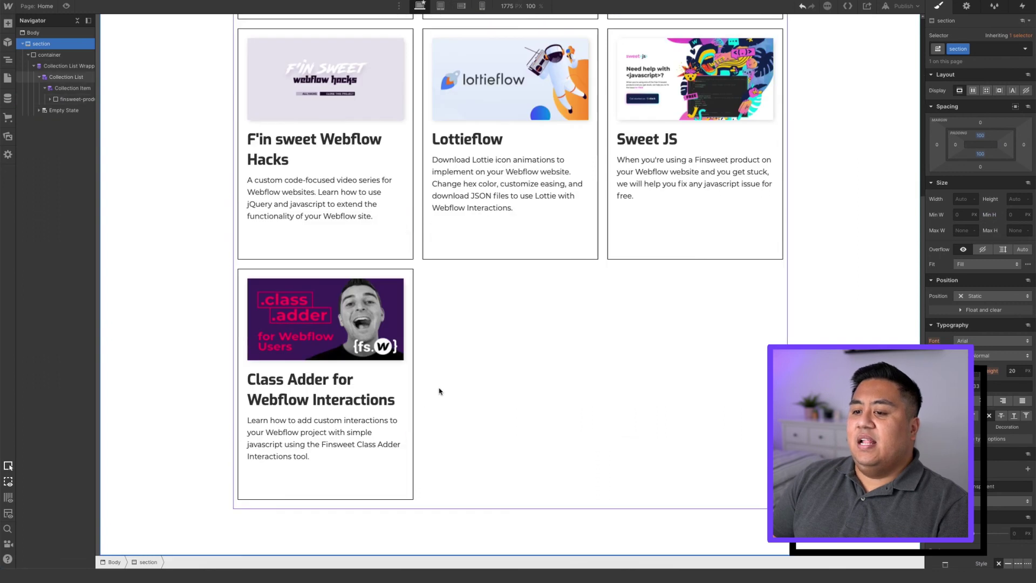
pyautogui.scroll(7, 510, 283)
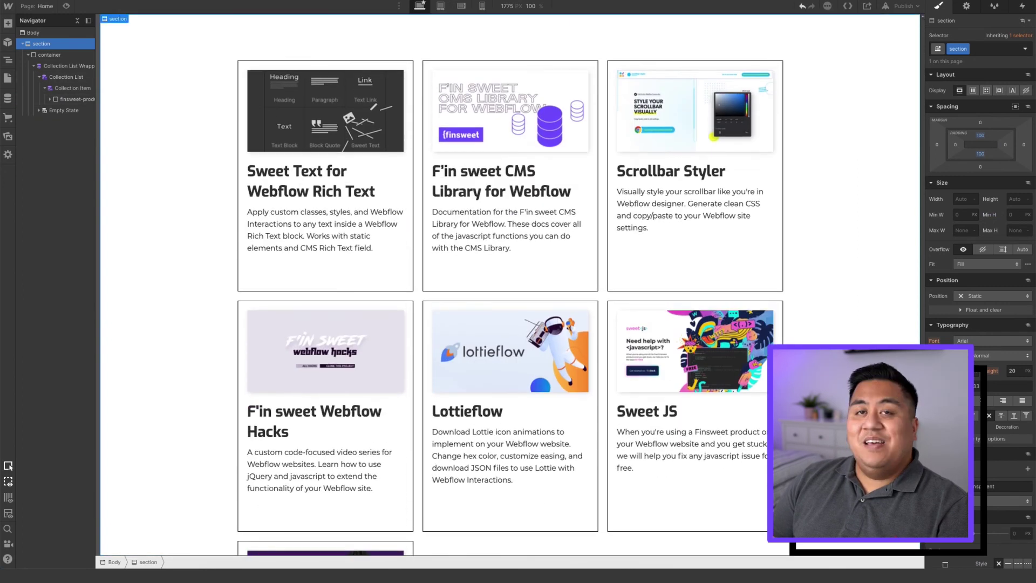